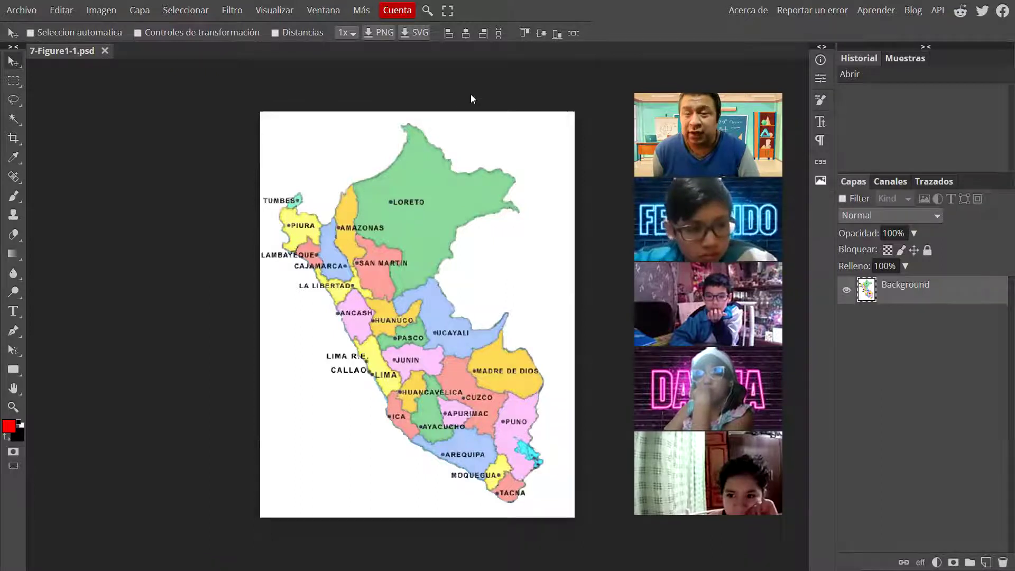
Step: Place the Machu Picchu photo from the MARAVILLAS DEL PERU folder into the Peru map document and return to full-screen view
{"action": "left_click", "coordinate": [26, 15]}
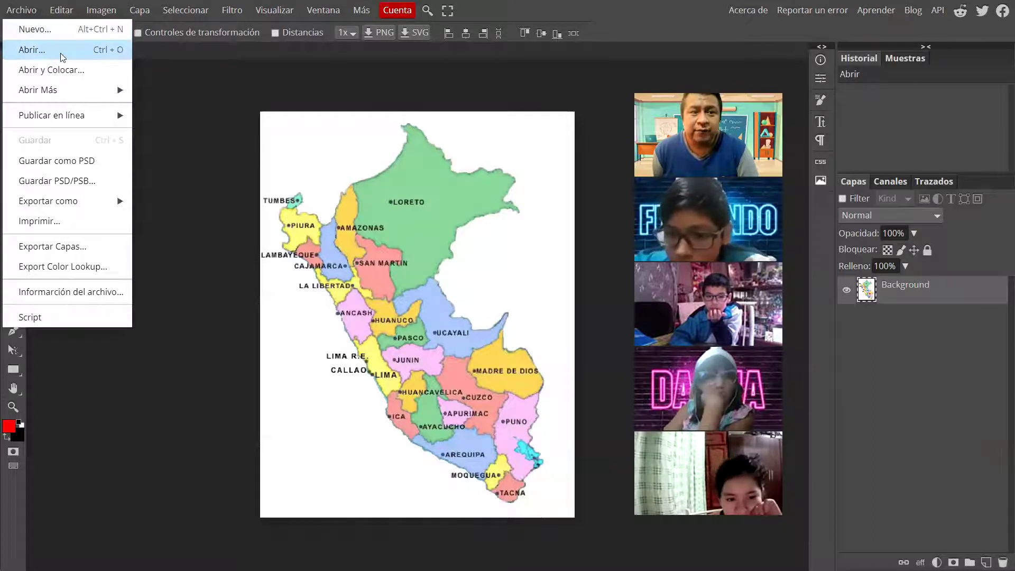
{"action": "mouse_move", "coordinate": [64, 91]}
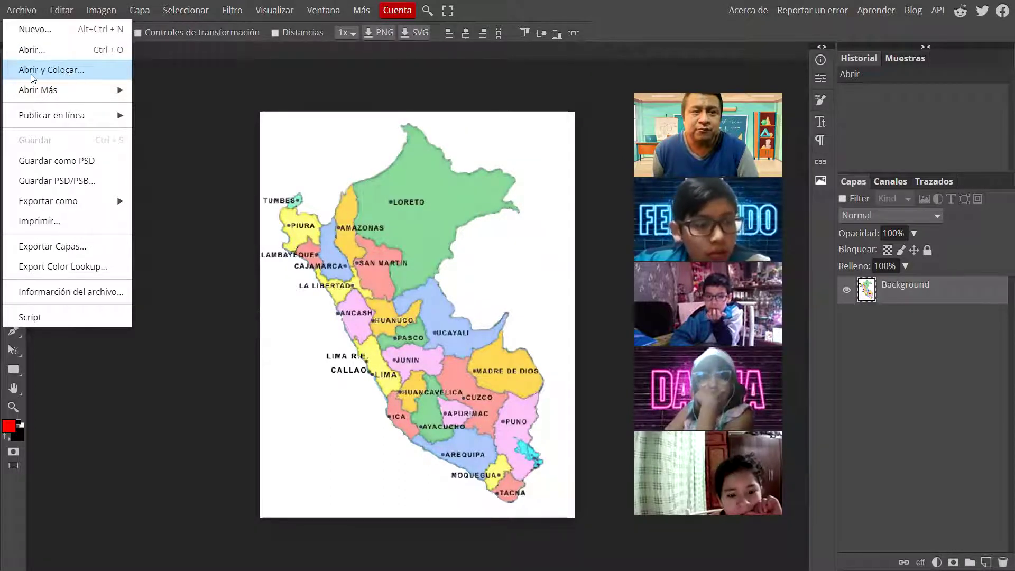
{"action": "left_click", "coordinate": [31, 75]}
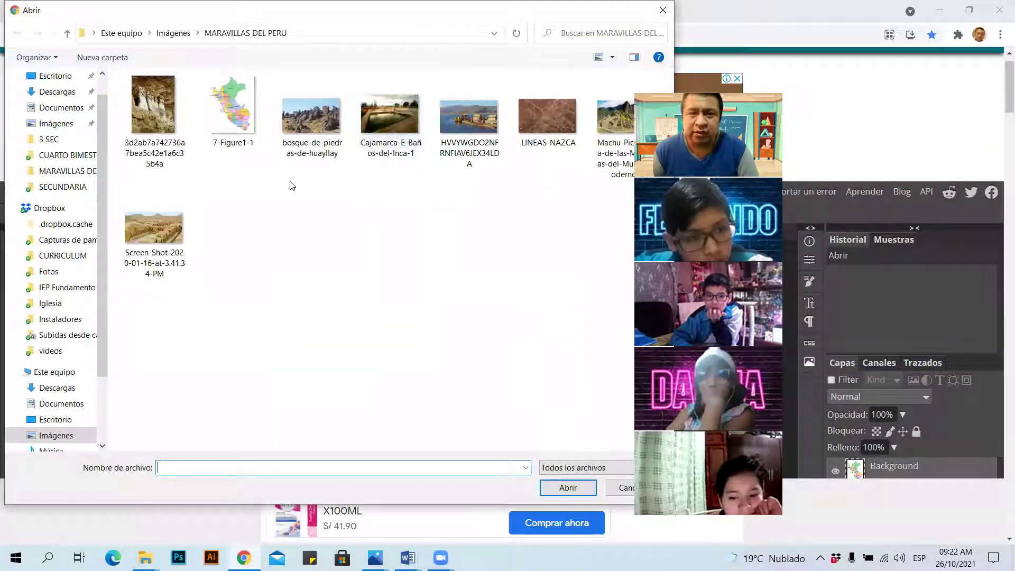
{"action": "left_click", "coordinate": [303, 124]}
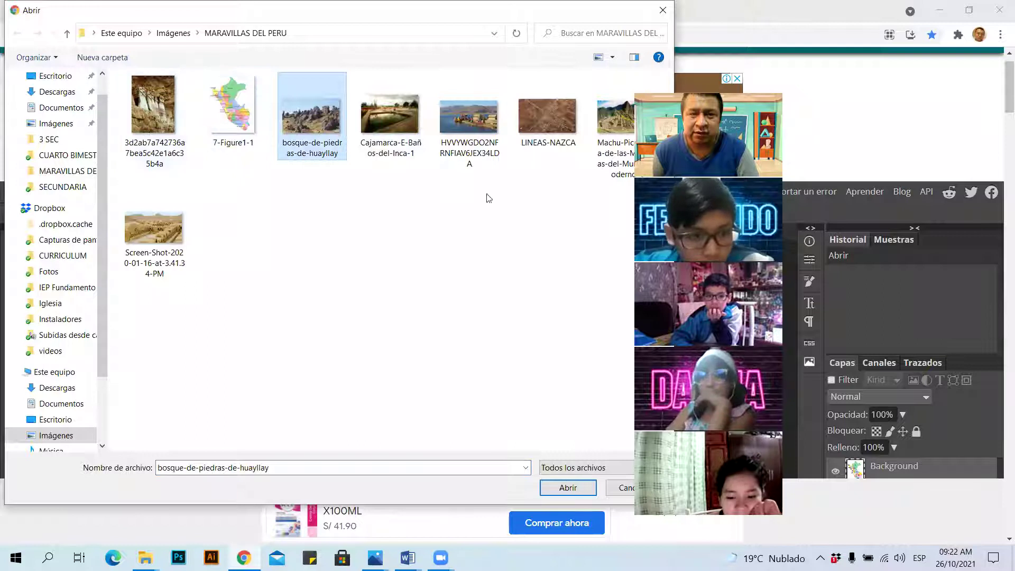
{"action": "left_click", "coordinate": [408, 188]}
{"action": "left_click", "coordinate": [154, 116]}
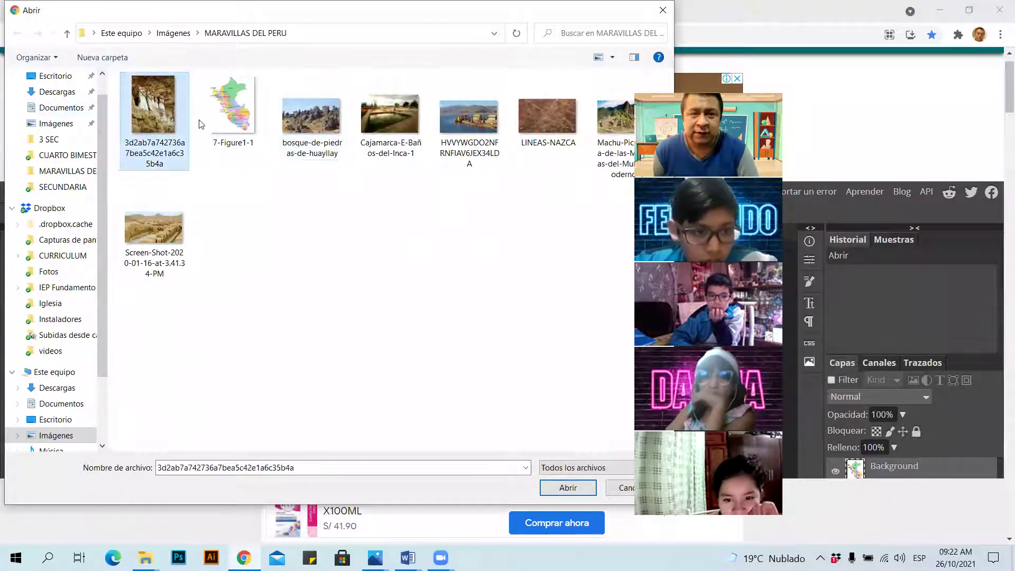
{"action": "left_click", "coordinate": [614, 119]}
{"action": "left_click", "coordinate": [574, 484]}
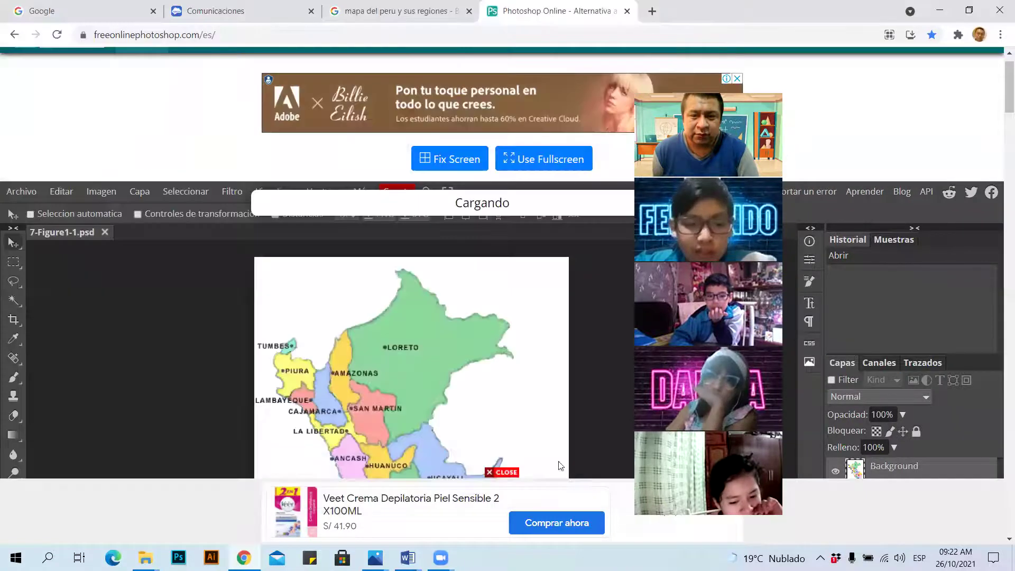
{"action": "left_click", "coordinate": [525, 161]}
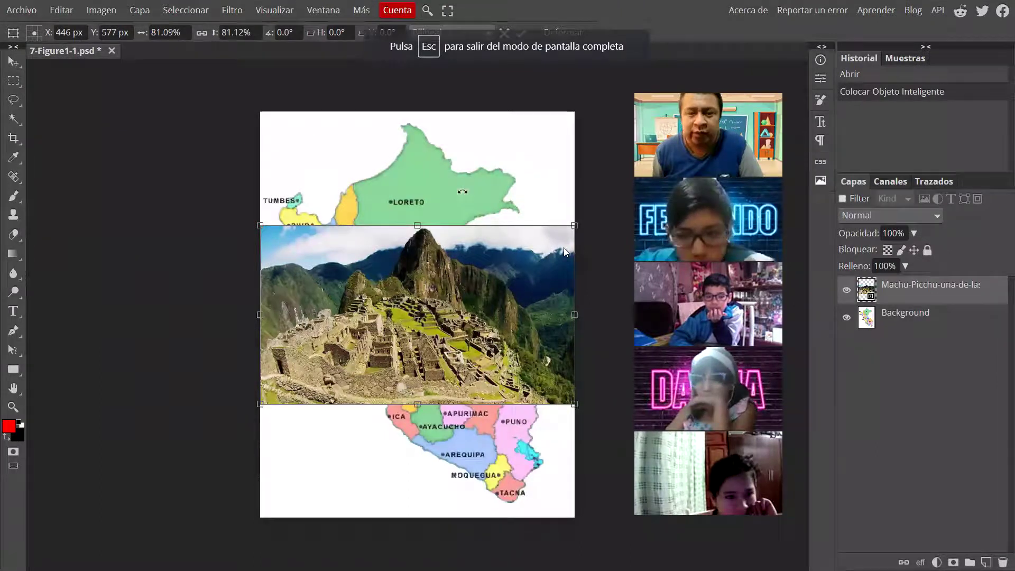
Step: Shrink the Machu Picchu photo to about 20% width and 24% height and position it just east of the Cuzco label
{"action": "left_click_drag", "start_coordinate": [573, 226], "coordinate": [357, 334]}
{"action": "left_click_drag", "start_coordinate": [311, 375], "coordinate": [496, 418]}
{"action": "mouse_move", "coordinate": [543, 383]}
{"action": "left_mouse_down"}
{"action": "mouse_move", "coordinate": [526, 396]}
{"action": "mouse_move", "coordinate": [526, 387]}
{"action": "mouse_move", "coordinate": [542, 390]}
{"action": "left_mouse_up"}
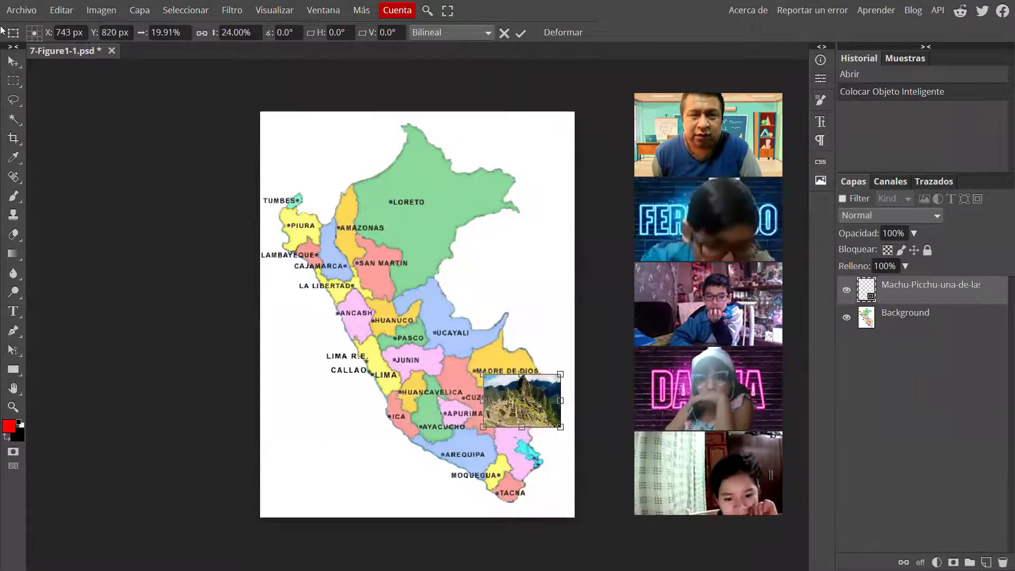
{"action": "left_click", "coordinate": [12, 62]}
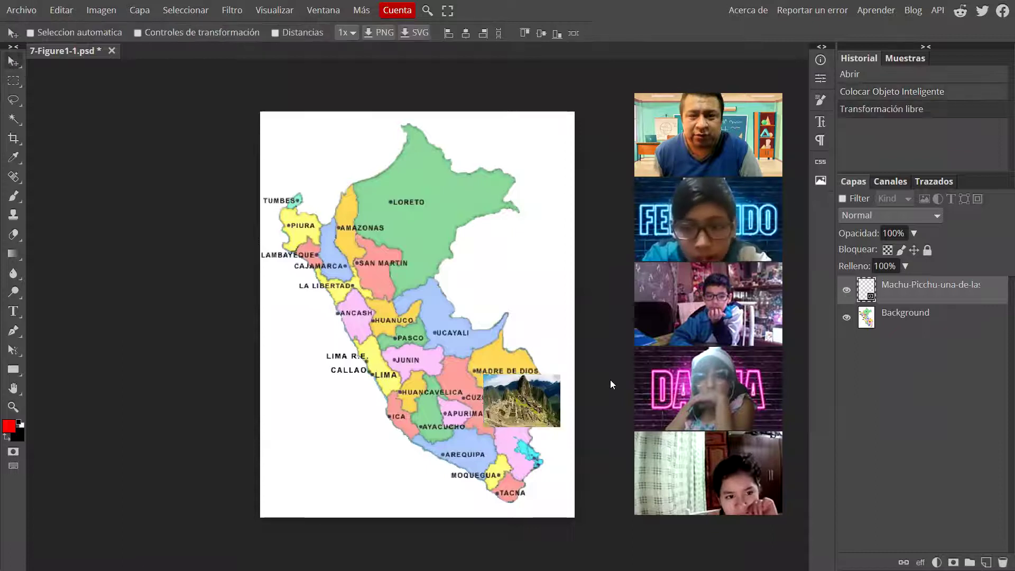
{"action": "mouse_move", "coordinate": [547, 395]}
{"action": "left_mouse_down"}
{"action": "mouse_move", "coordinate": [527, 404]}
{"action": "mouse_move", "coordinate": [546, 399]}
{"action": "left_mouse_up"}
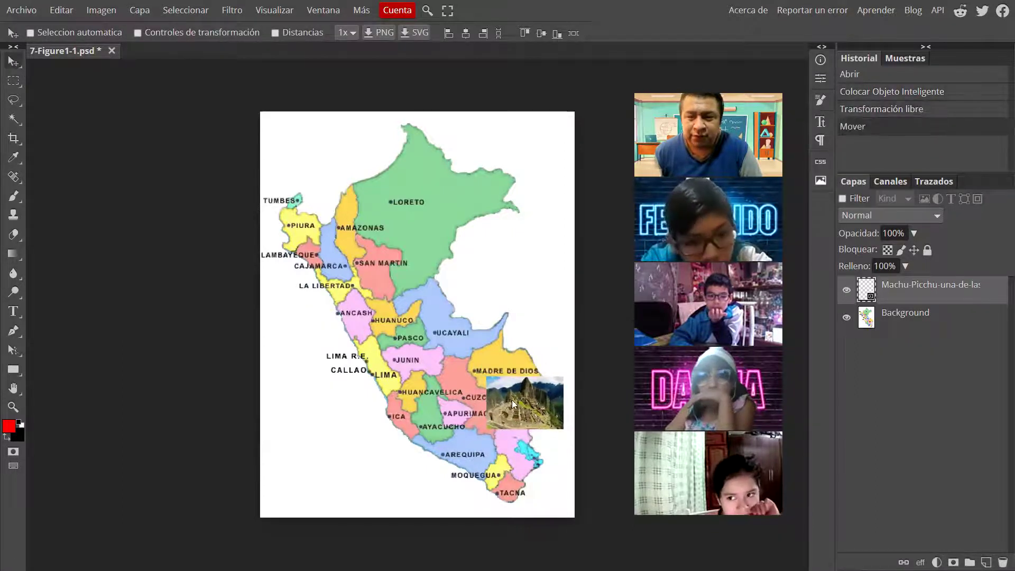
Step: Place the lake photo HVVYWGDO2NFRNFIAV6JEX34LDA into the map document and return to full-screen view
{"action": "left_click", "coordinate": [21, 10]}
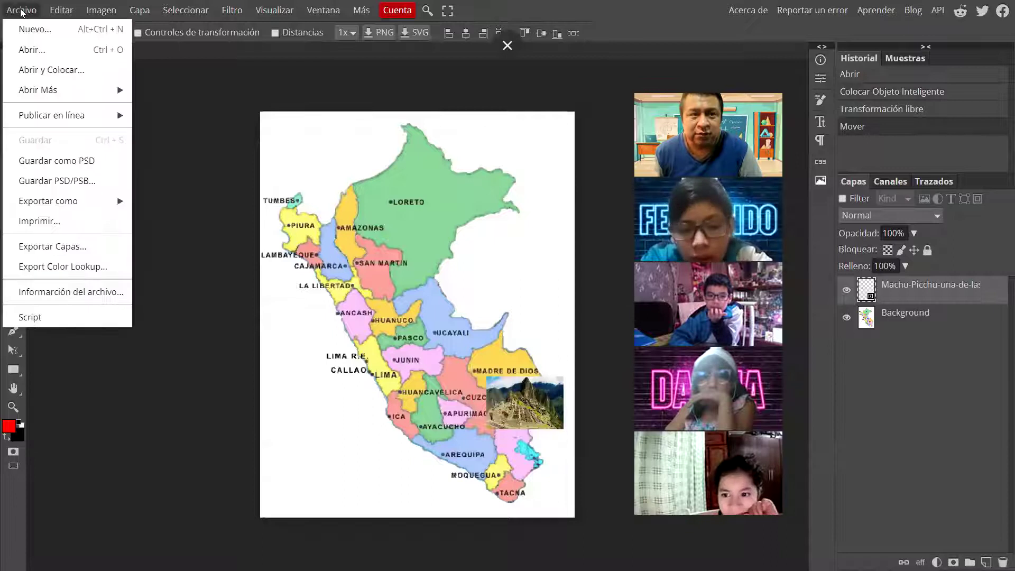
{"action": "left_click", "coordinate": [63, 76]}
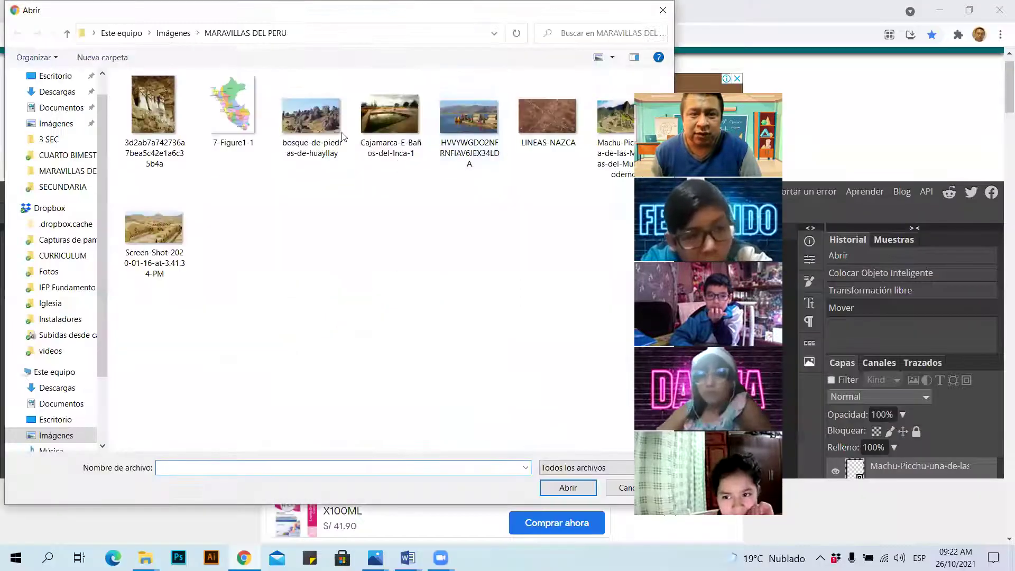
{"action": "left_click", "coordinate": [465, 120]}
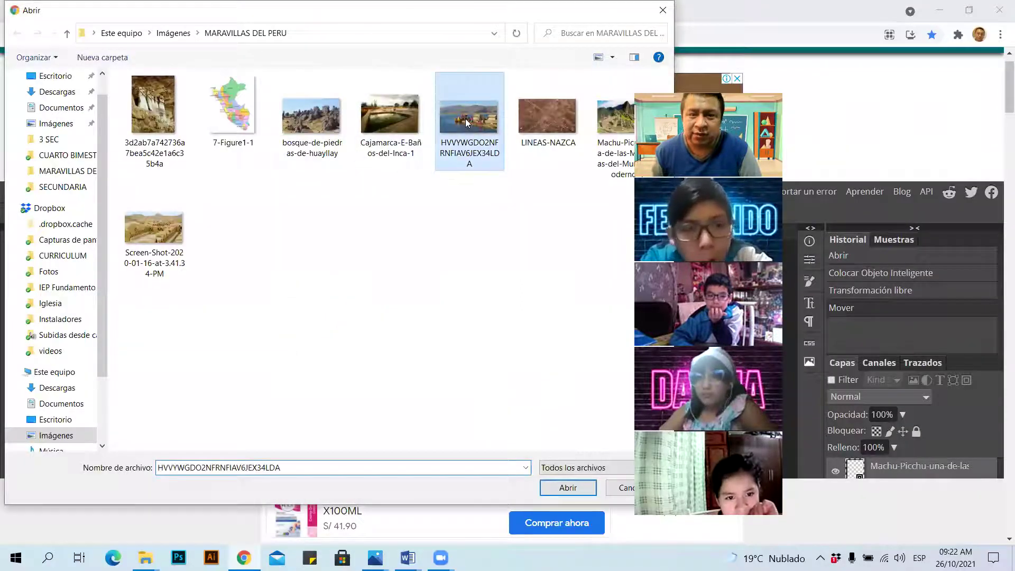
{"action": "left_click", "coordinate": [577, 491]}
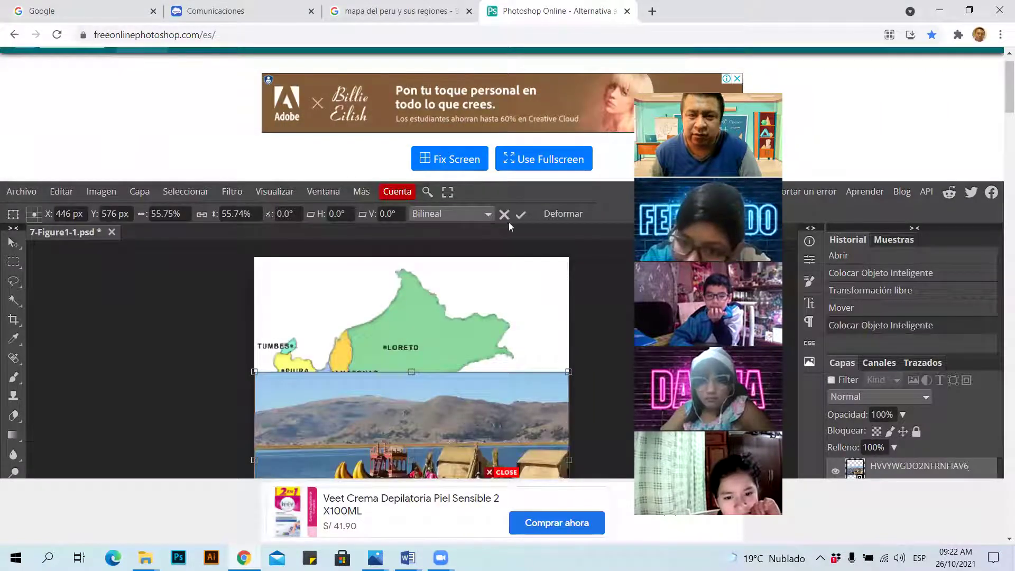
{"action": "left_click", "coordinate": [528, 168]}
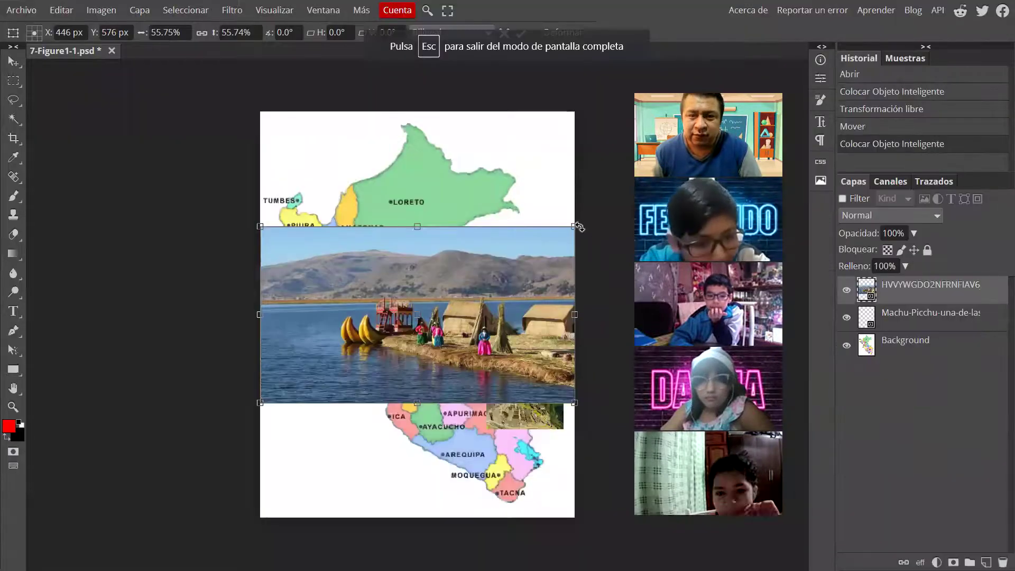
Step: Shrink the lake photo to about 12% width and 16% height and position it below Puno, beside the Moquegua label
{"action": "left_click_drag", "start_coordinate": [575, 227], "coordinate": [475, 448]}
{"action": "left_click_drag", "start_coordinate": [472, 395], "coordinate": [495, 403]}
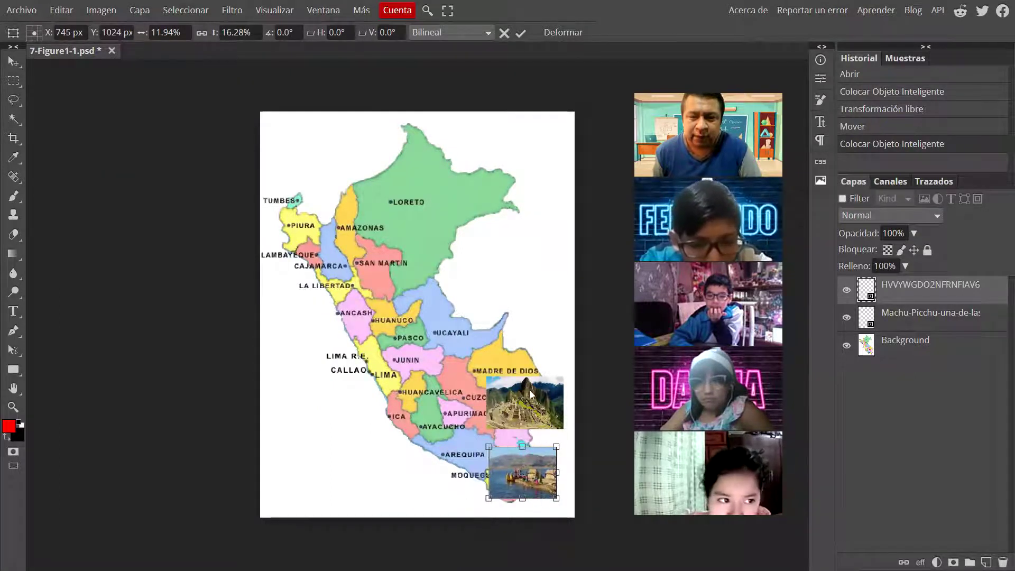
{"action": "left_click", "coordinate": [11, 63]}
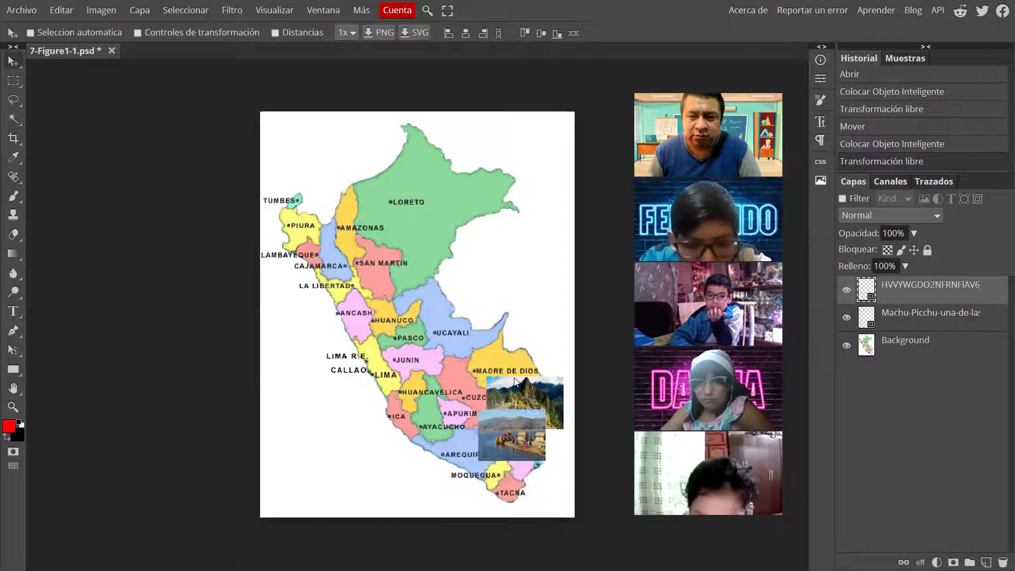
{"action": "mouse_move", "coordinate": [523, 407]}
{"action": "left_mouse_down"}
{"action": "mouse_move", "coordinate": [528, 365]}
{"action": "mouse_move", "coordinate": [535, 414]}
{"action": "mouse_move", "coordinate": [507, 400]}
{"action": "left_mouse_up"}
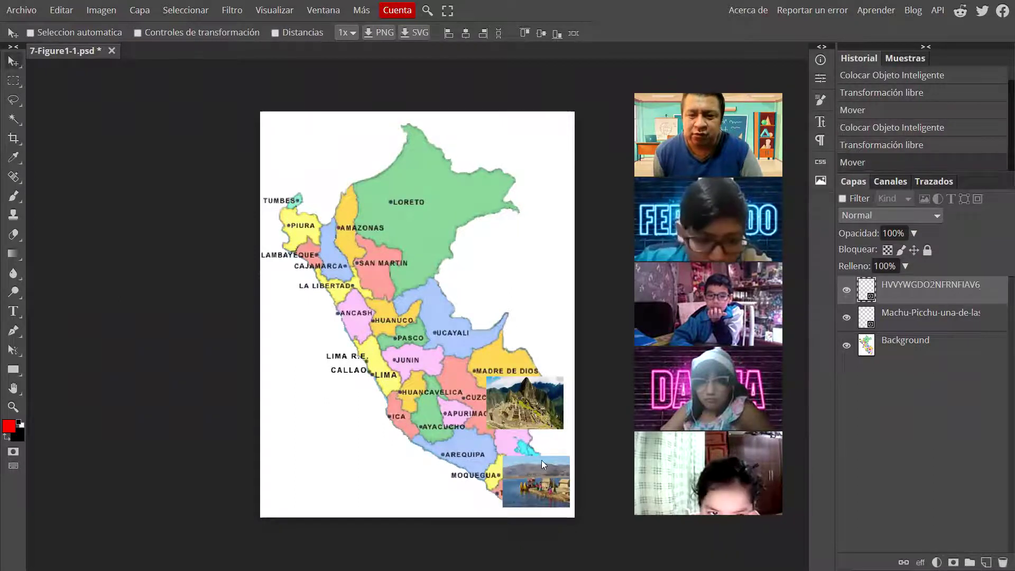
{"action": "left_click_drag", "start_coordinate": [542, 460], "coordinate": [537, 451]}
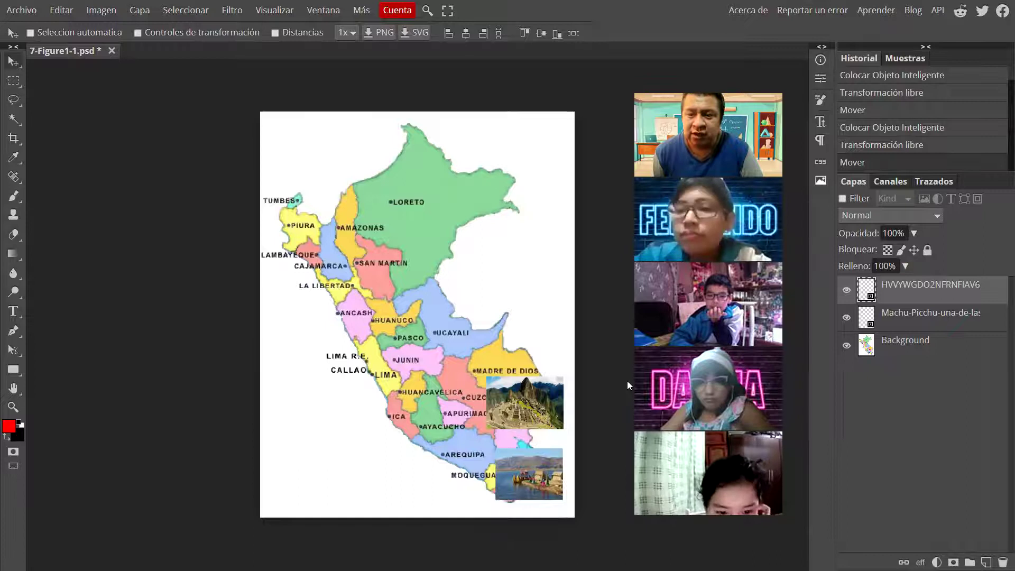
Step: Shift the Machu Picchu photo up and west over Cuzco, and move the lake photo slightly west below the Puno region
{"action": "left_click", "coordinate": [928, 319]}
{"action": "left_click_drag", "start_coordinate": [542, 408], "coordinate": [527, 398]}
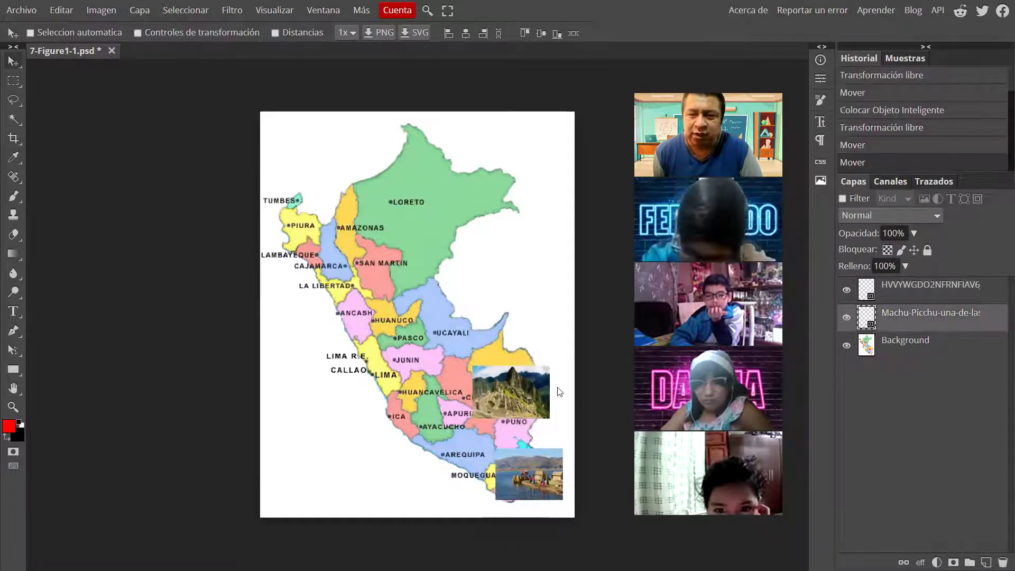
{"action": "left_click", "coordinate": [952, 290]}
{"action": "mouse_move", "coordinate": [531, 474]}
{"action": "left_mouse_down"}
{"action": "mouse_move", "coordinate": [516, 460]}
{"action": "mouse_move", "coordinate": [521, 469]}
{"action": "left_mouse_up"}
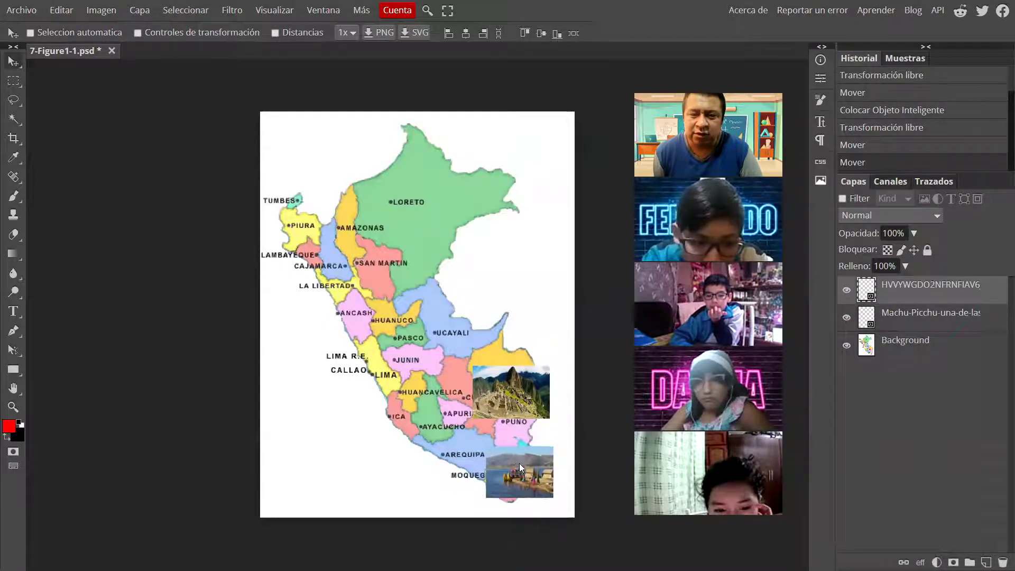
{"action": "left_click_drag", "start_coordinate": [521, 404], "coordinate": [509, 393]}
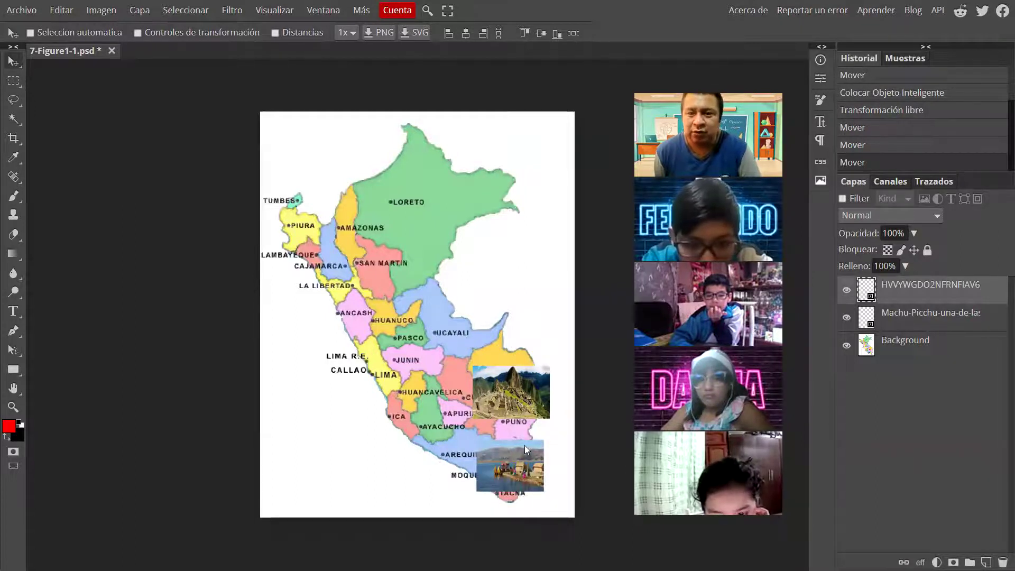
{"action": "left_click_drag", "start_coordinate": [524, 478], "coordinate": [533, 496]}
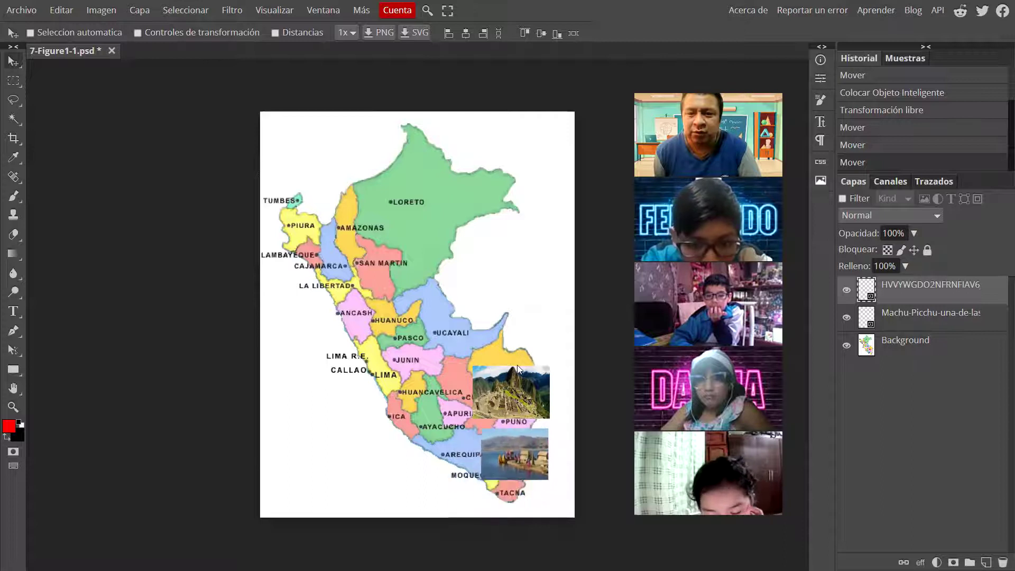
Step: Place the photo Cajamarca-E-Baños-del-Inca-1 above the Machu Picchu layer and return to full-screen view
{"action": "left_click", "coordinate": [957, 317]}
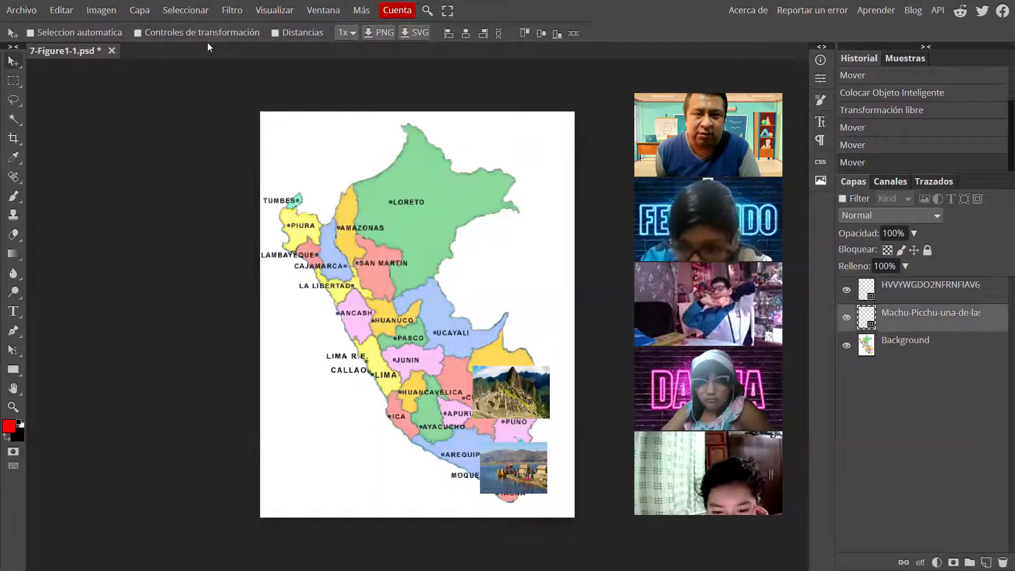
{"action": "left_click", "coordinate": [17, 12]}
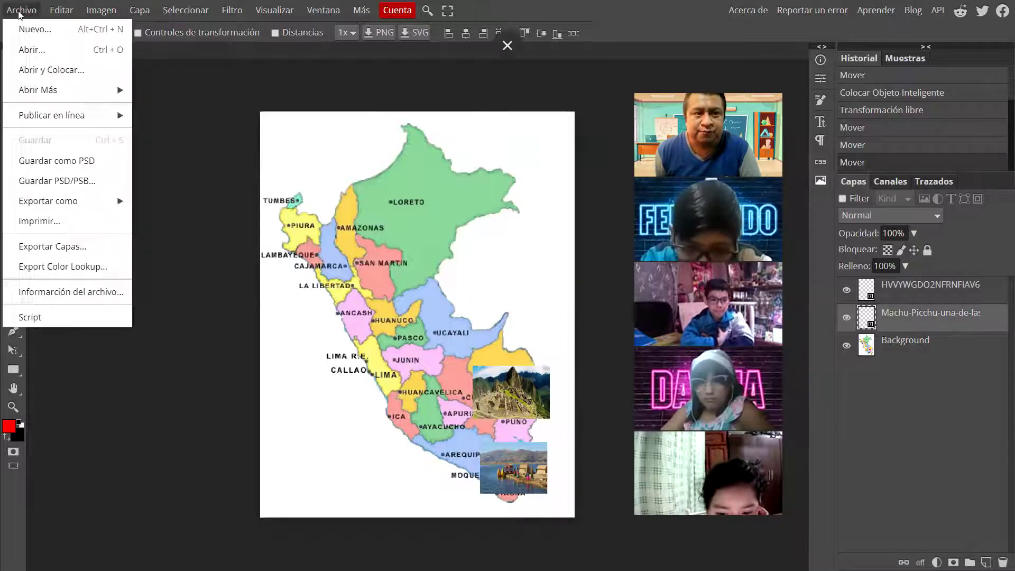
{"action": "left_click", "coordinate": [52, 69]}
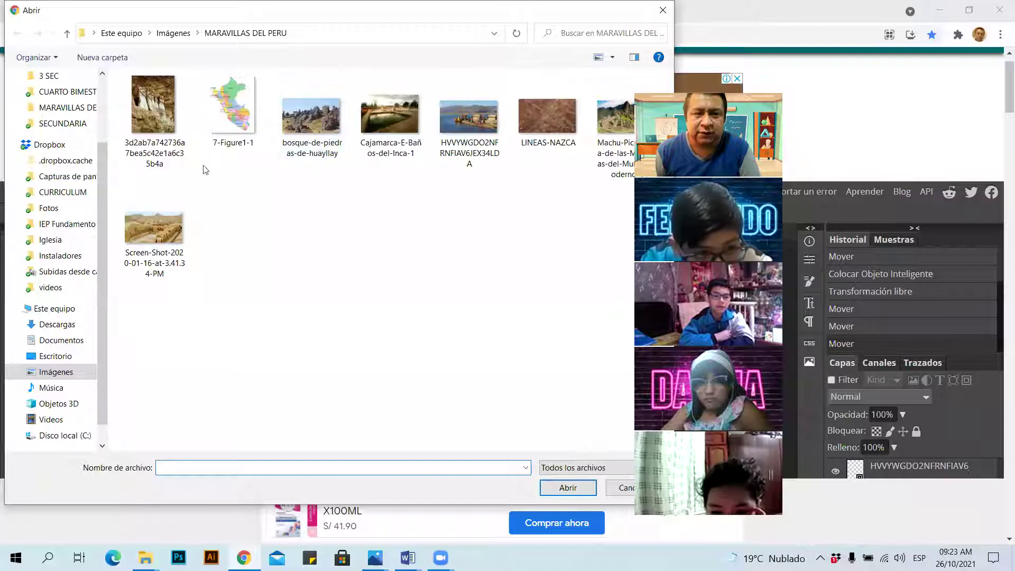
{"action": "left_click", "coordinate": [396, 130]}
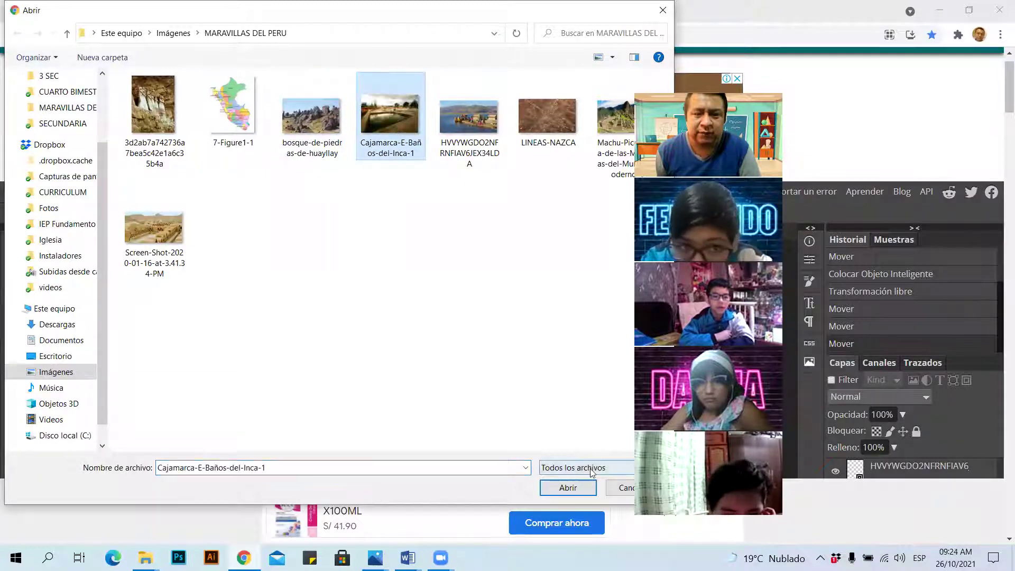
{"action": "left_click", "coordinate": [580, 490]}
{"action": "left_click", "coordinate": [537, 169]}
Step: Shrink the Cajamarca photo to about 12% width and 13% height and position it over the Cajamarca region
{"action": "left_click_drag", "start_coordinate": [578, 210], "coordinate": [355, 350]}
{"action": "left_click_drag", "start_coordinate": [317, 381], "coordinate": [383, 233]}
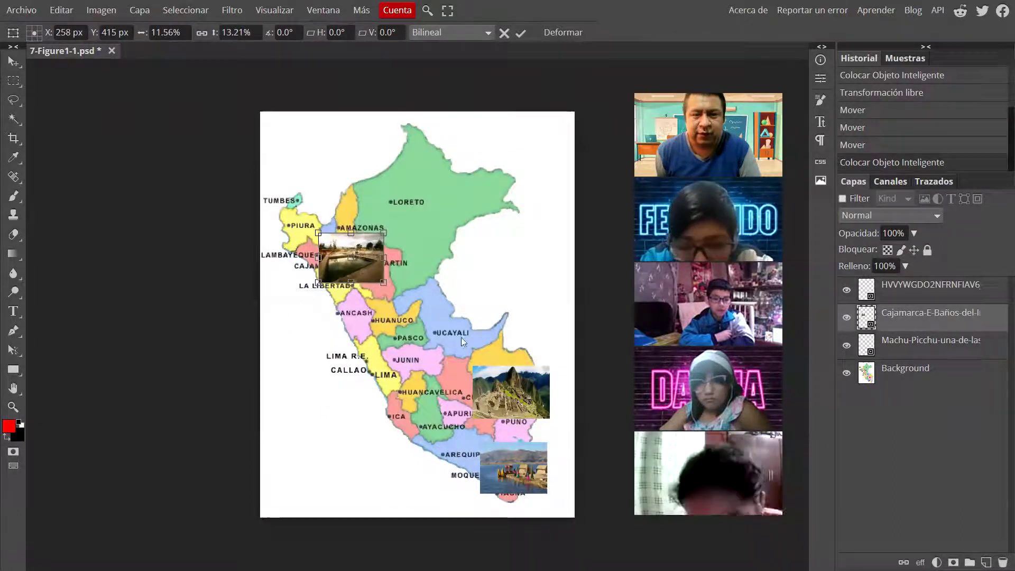
{"action": "left_click", "coordinate": [10, 62]}
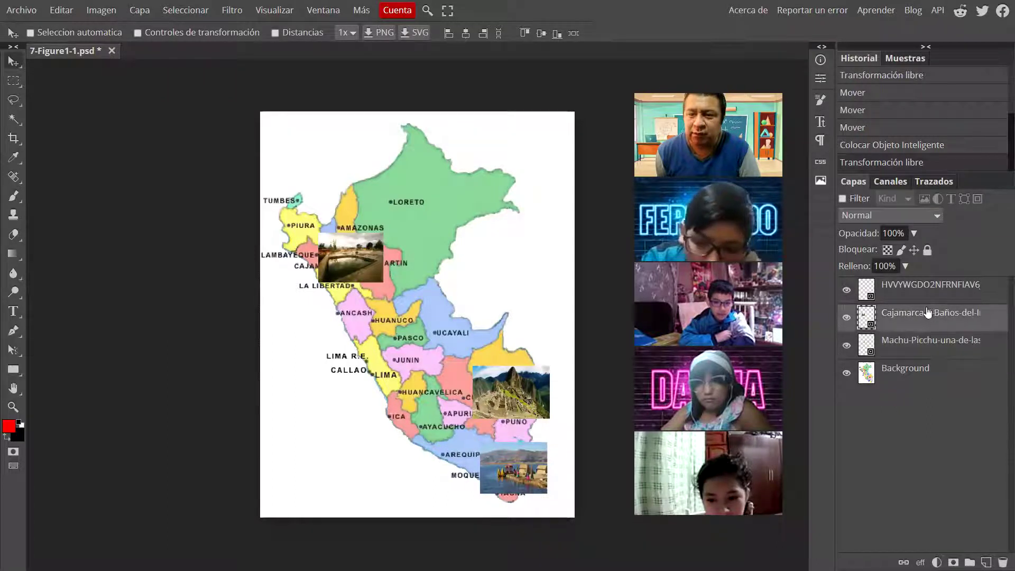
Step: Shift the Cajamarca photo slightly east toward San Martín, and nudge the Machu Picchu photo up and west over Cuzco
{"action": "left_click", "coordinate": [927, 289]}
{"action": "left_click", "coordinate": [937, 320]}
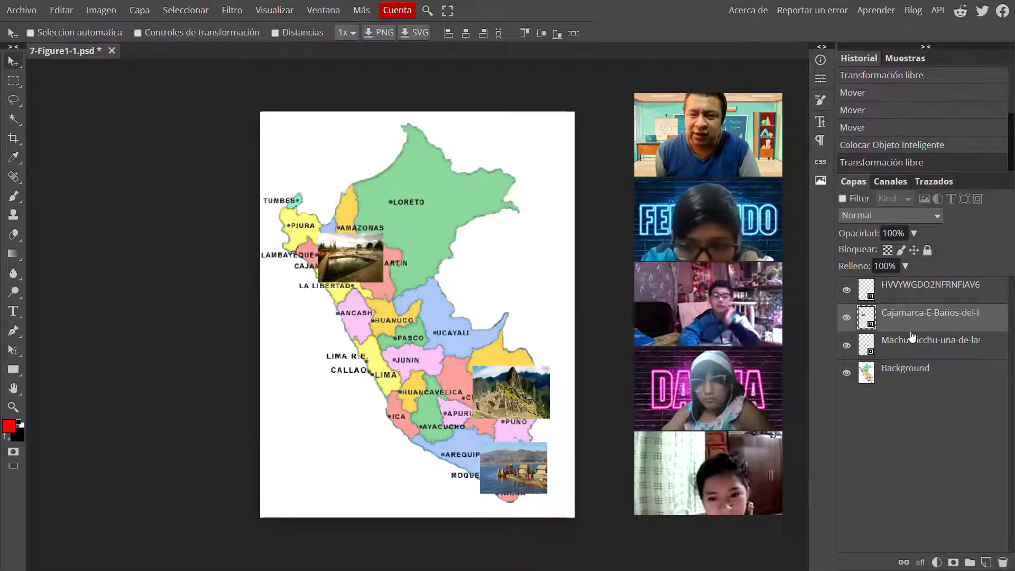
{"action": "left_click_drag", "start_coordinate": [338, 249], "coordinate": [401, 271]}
{"action": "left_click", "coordinate": [931, 344]}
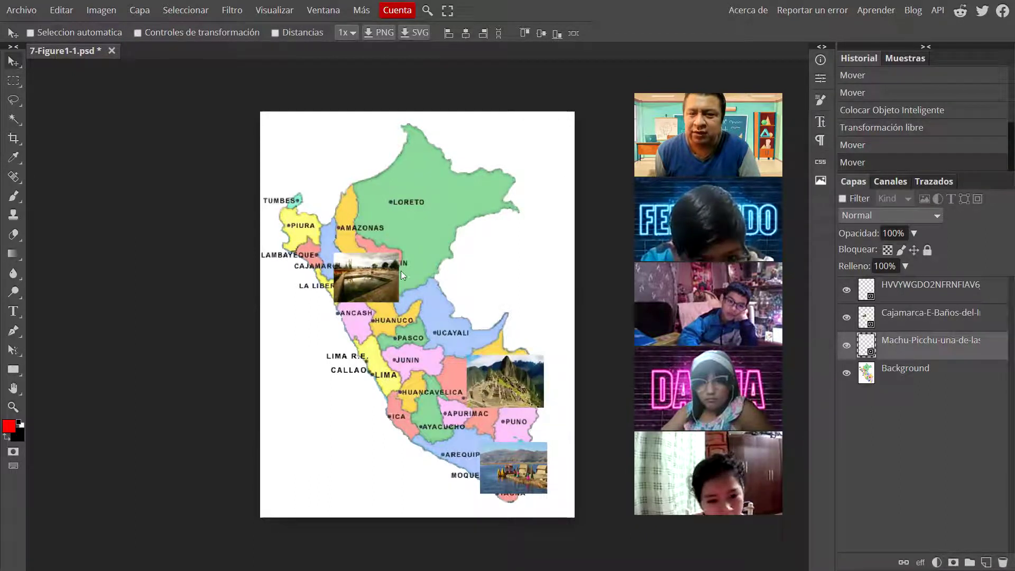
{"action": "left_click", "coordinate": [859, 316]}
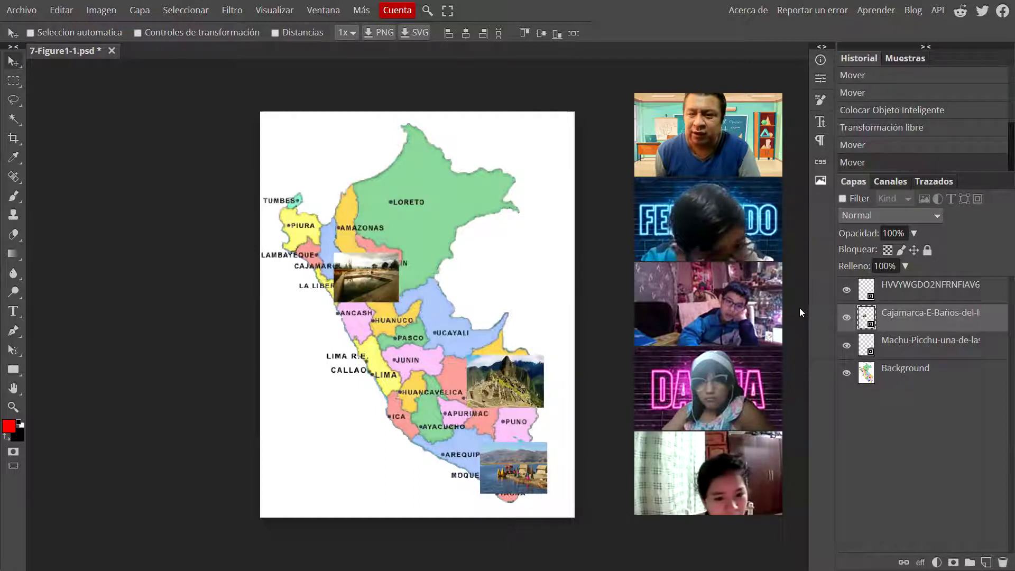
{"action": "left_click", "coordinate": [364, 269]}
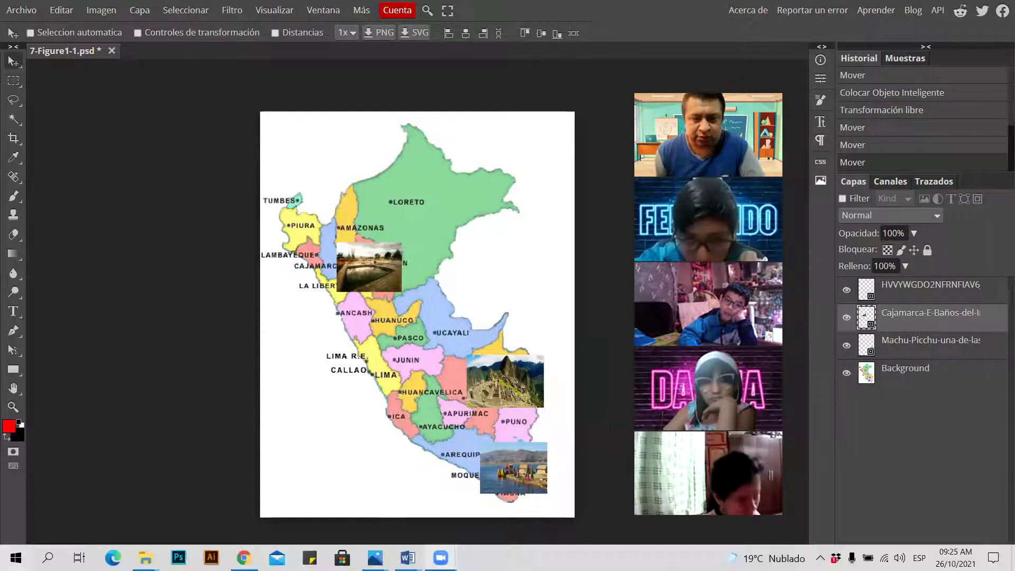
Step: Switch to the Photos window with PROYECTO.png to view the sample map of the seven wonders of Peru
{"action": "key", "text": "super"}
{"action": "mouse_move", "coordinate": [388, 554]}
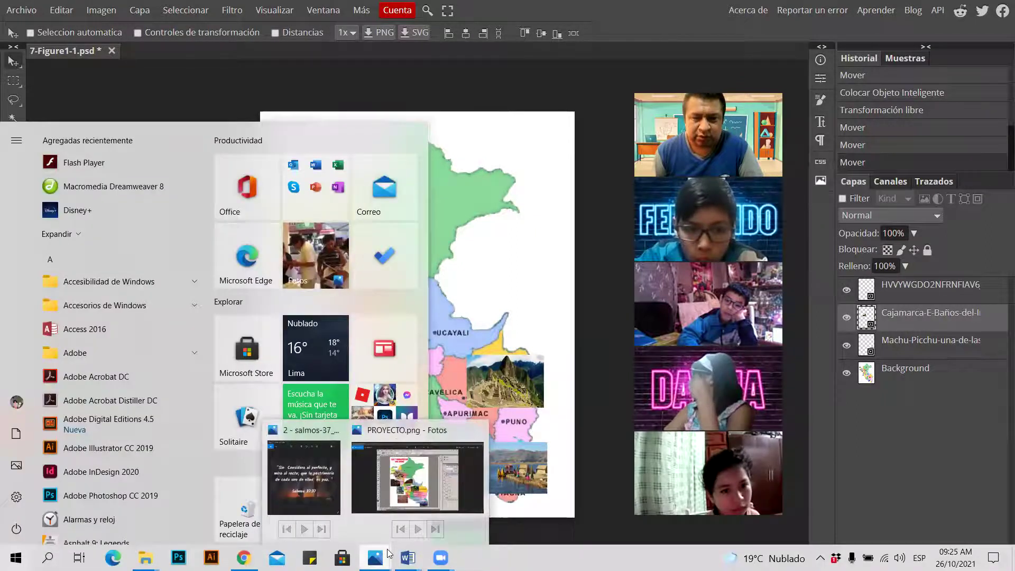
{"action": "left_click", "coordinate": [404, 501]}
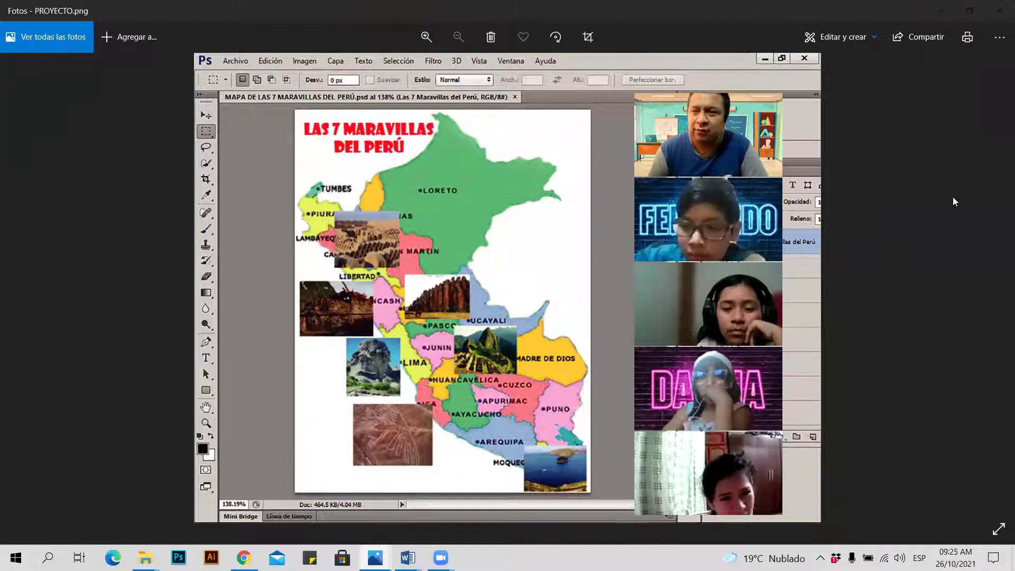
Step: Close the sample map picture and add the title text LAS 7 MARAVILLAS in the blank area northwest of Loreto
{"action": "left_click", "coordinate": [999, 11]}
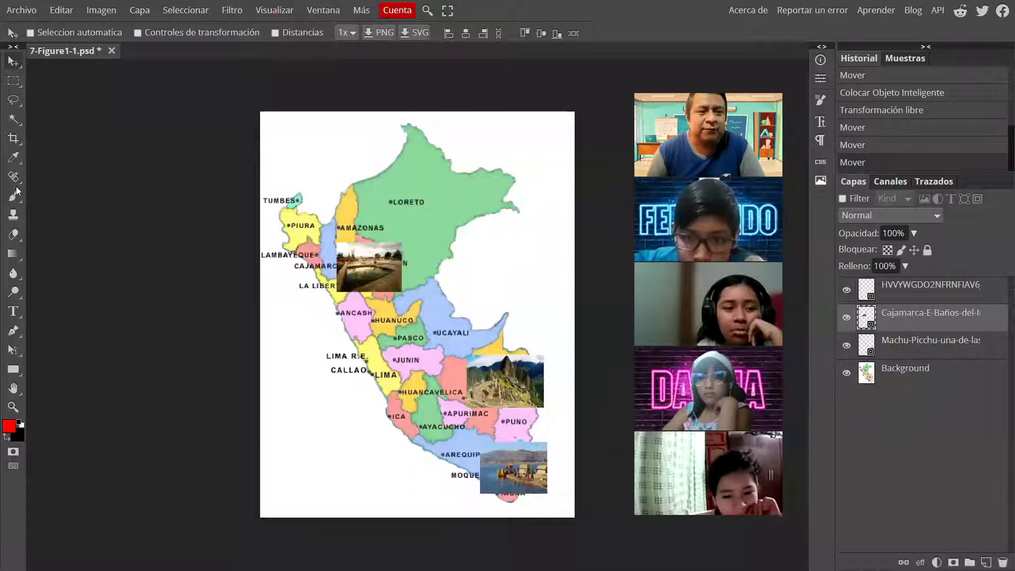
{"action": "left_click", "coordinate": [17, 314]}
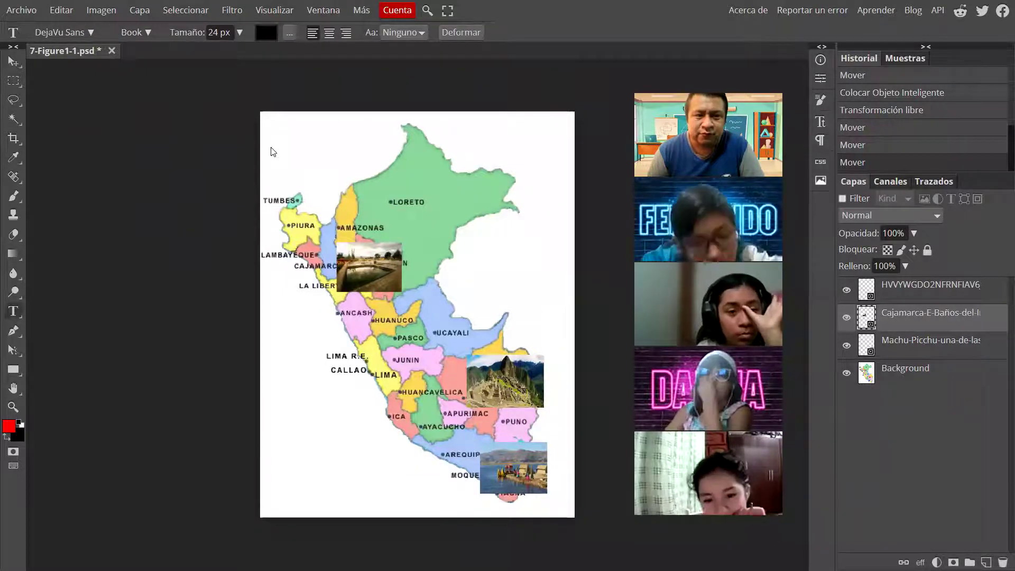
{"action": "left_click", "coordinate": [295, 148]}
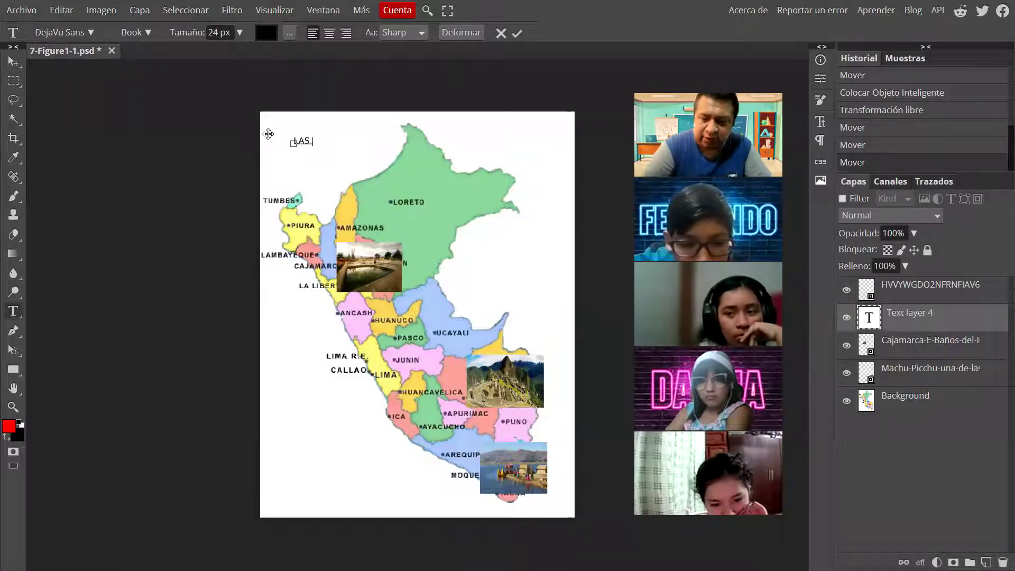
{"action": "type", "text": "MARAVILLA"}
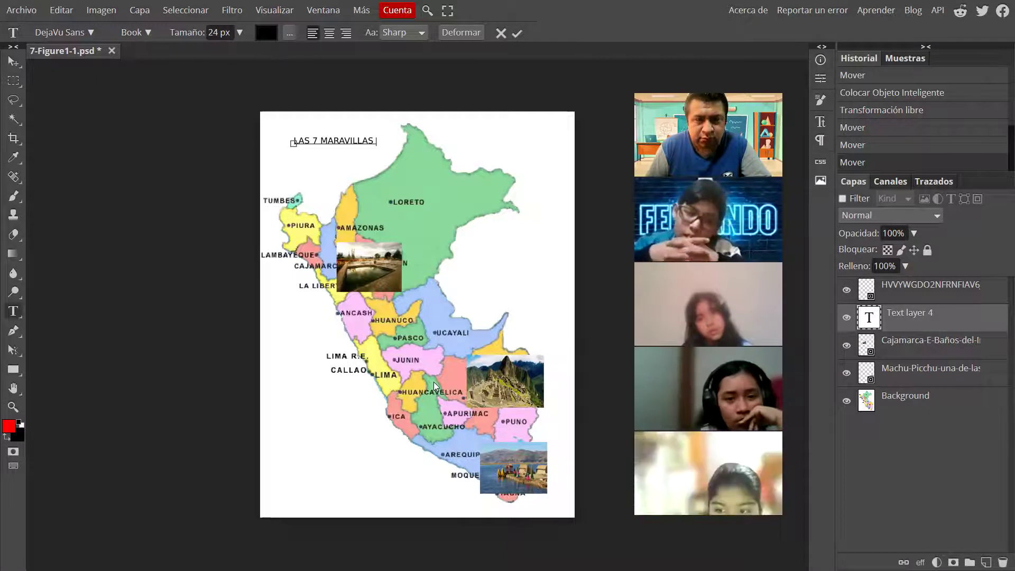
{"action": "left_click", "coordinate": [516, 34]}
{"action": "left_click", "coordinate": [507, 45]}
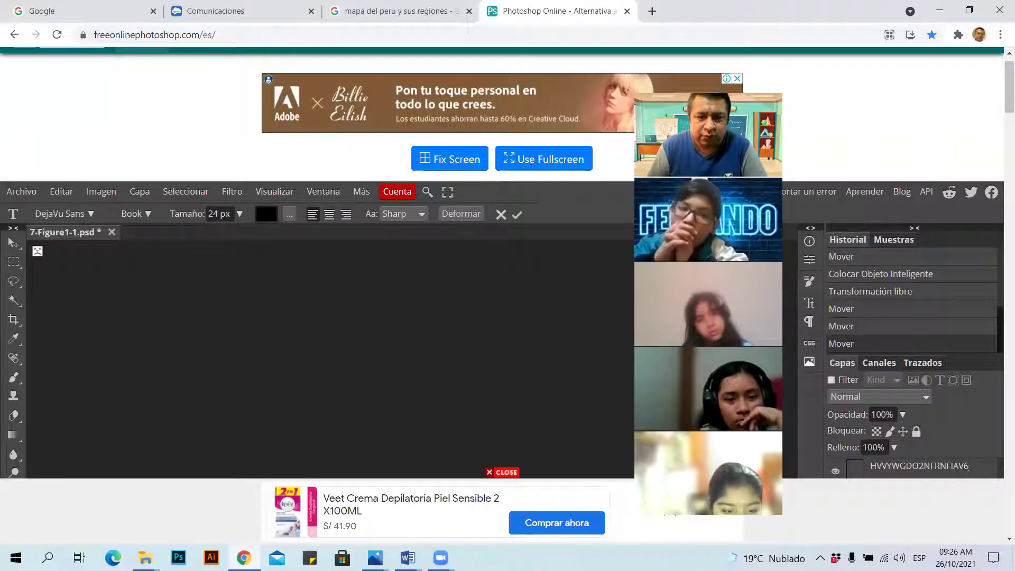
Step: Check the sample map in the Photos window once more and return to the editor in full-screen view
{"action": "key", "text": "alt+Tab"}
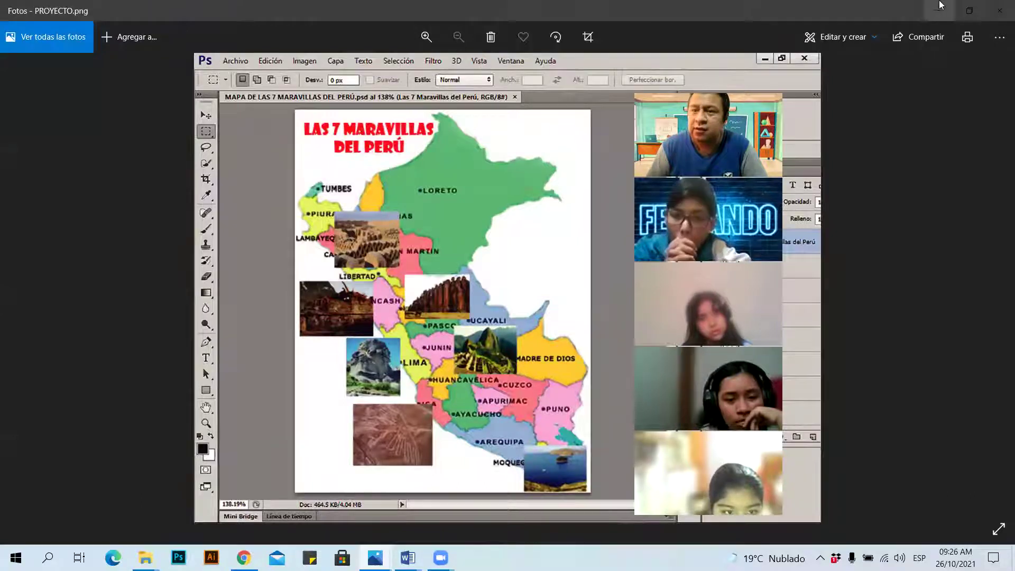
{"action": "key", "text": "alt+Tab"}
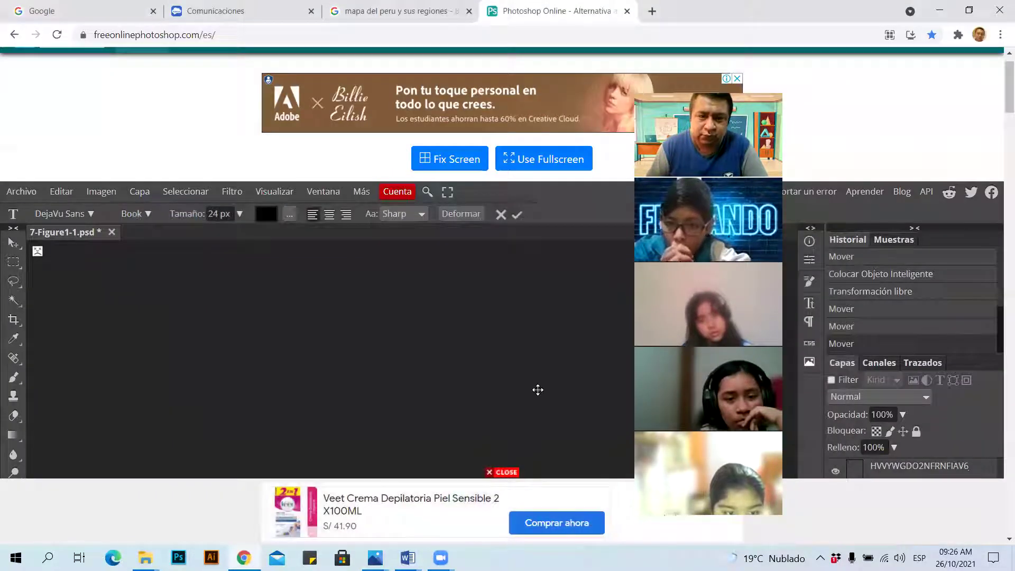
{"action": "left_click", "coordinate": [535, 160]}
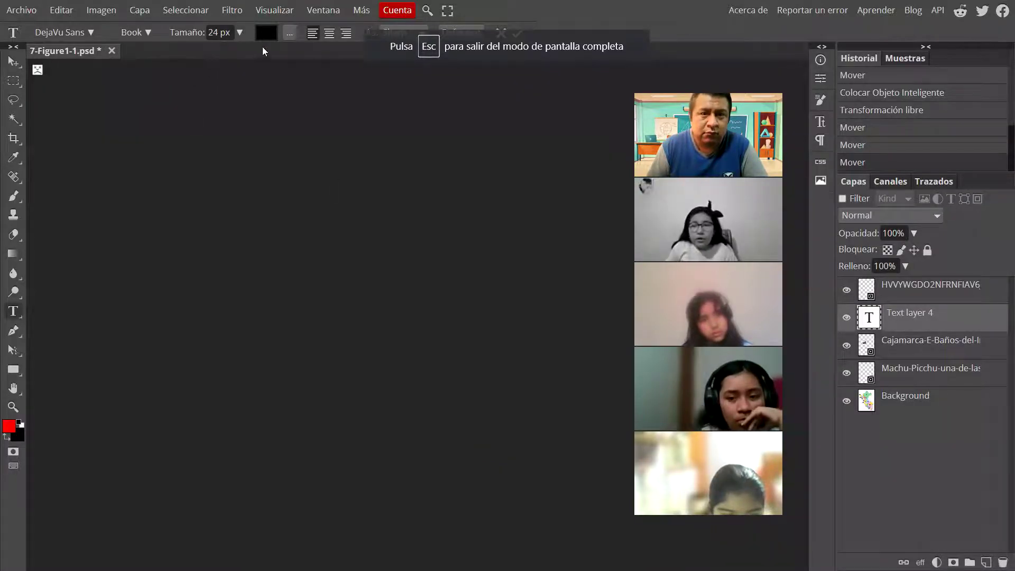
{"action": "mouse_move", "coordinate": [87, 50]}
{"action": "left_mouse_down"}
{"action": "mouse_move", "coordinate": [182, 50]}
{"action": "mouse_move", "coordinate": [91, 47]}
{"action": "left_mouse_up"}
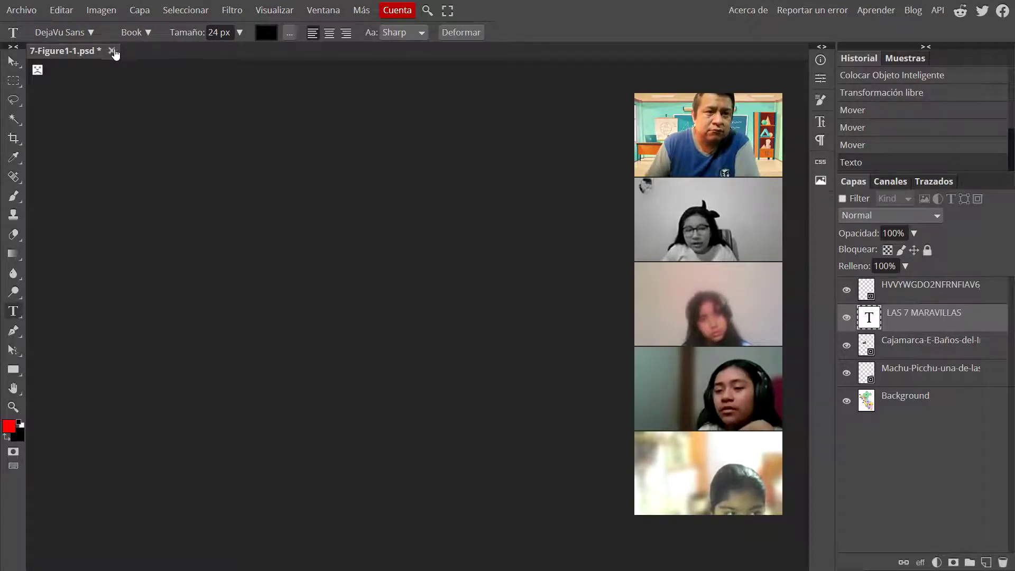
Step: Save the map as the PSD file 7-Figure1-1.psd and close the document
{"action": "left_click", "coordinate": [21, 10]}
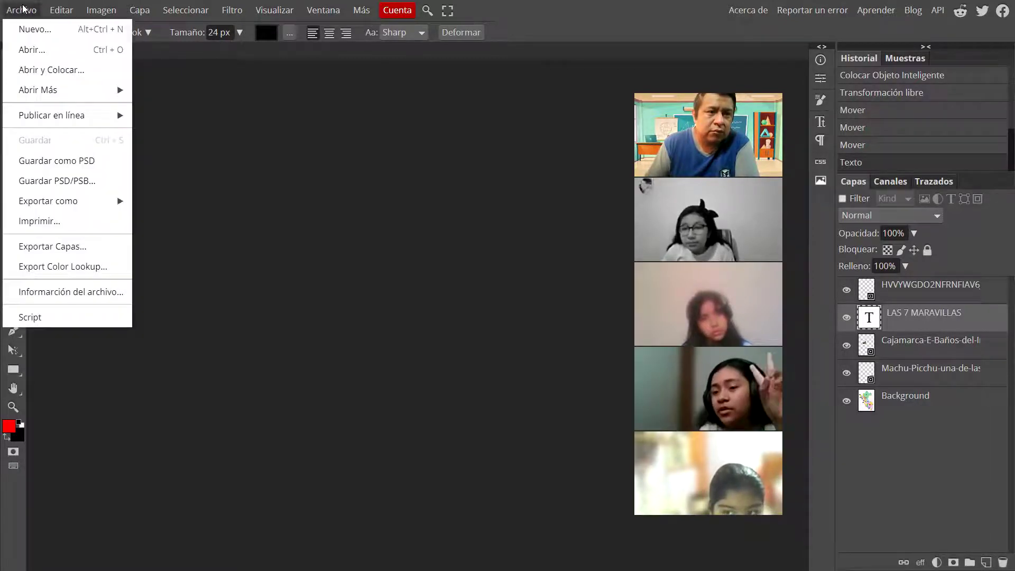
{"action": "left_click", "coordinate": [85, 165]}
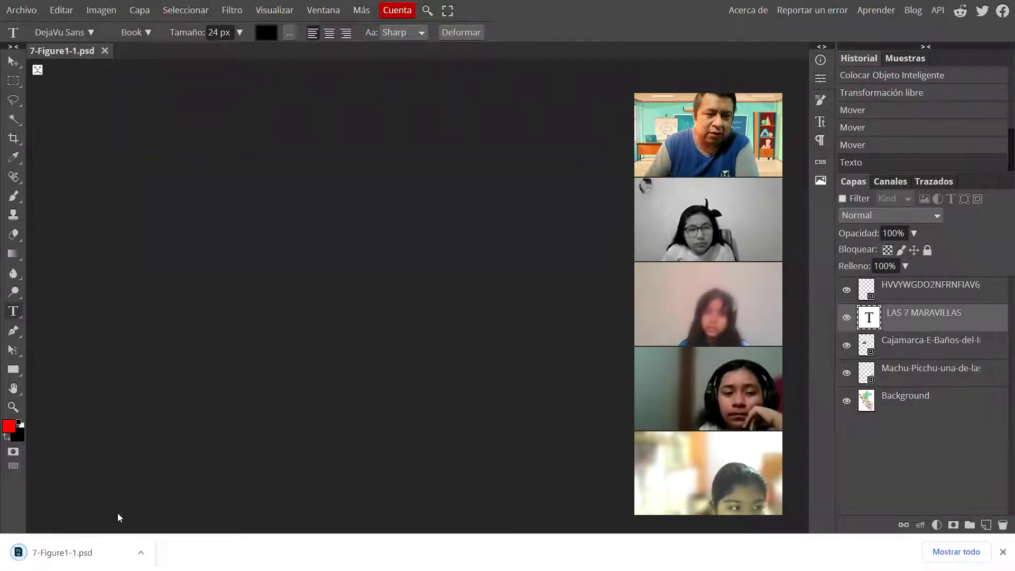
{"action": "left_click", "coordinate": [105, 51]}
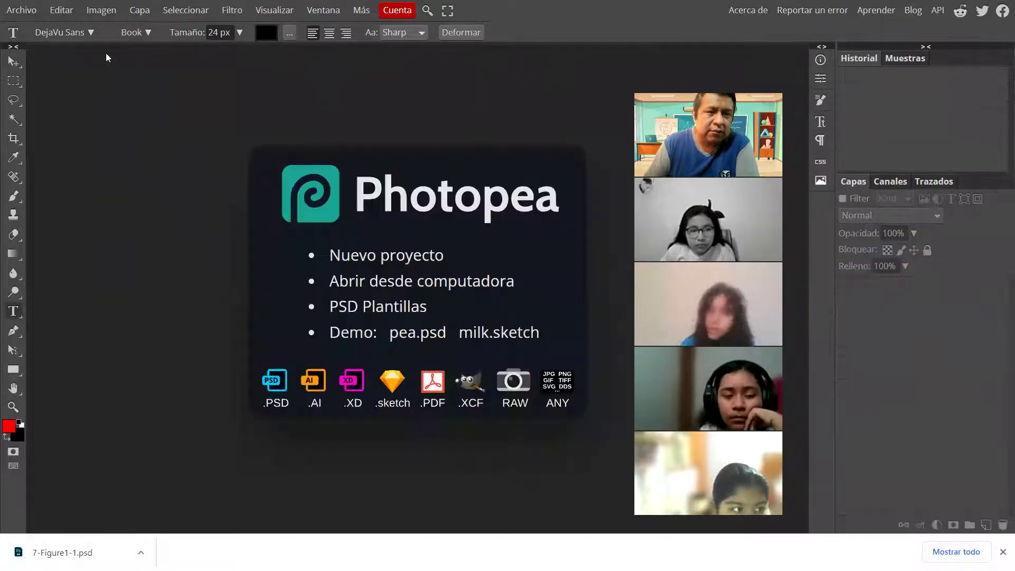
Step: Reopen the saved 7-Figure1-1 Photoshop file from the Descargas folder and return to full-screen view
{"action": "left_click", "coordinate": [357, 281]}
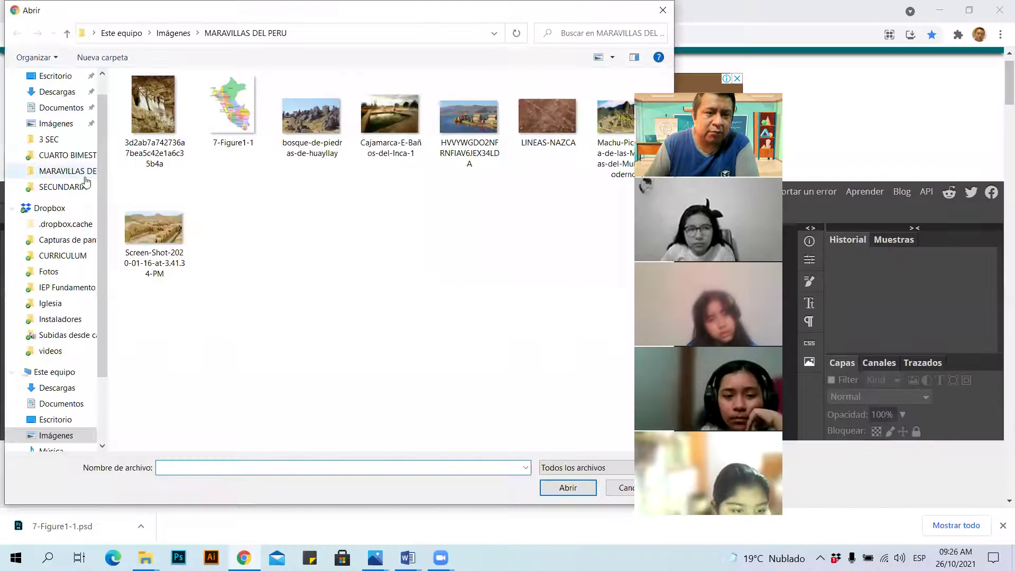
{"action": "left_click", "coordinate": [78, 98]}
{"action": "left_click", "coordinate": [179, 112]}
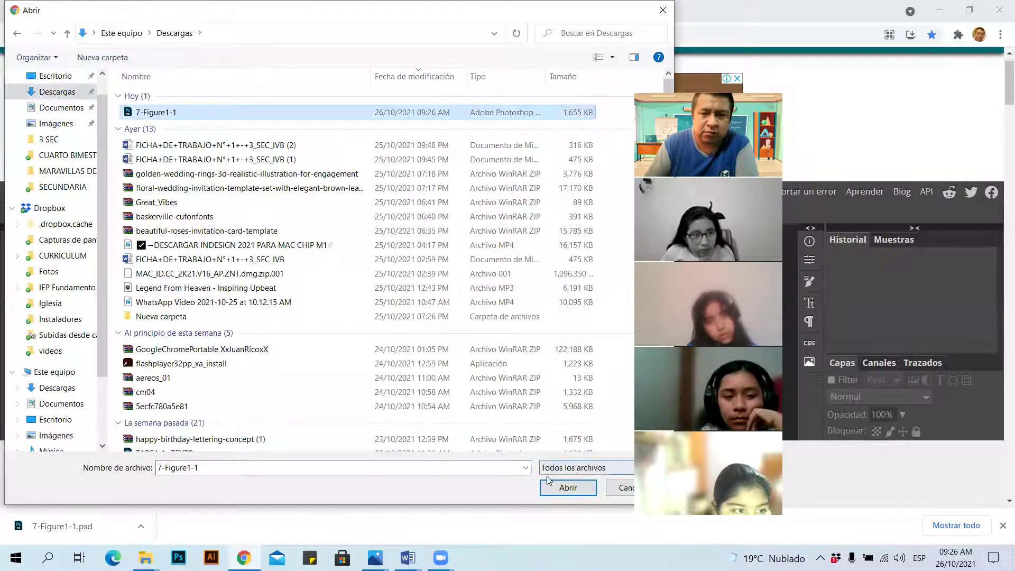
{"action": "left_click", "coordinate": [567, 487]}
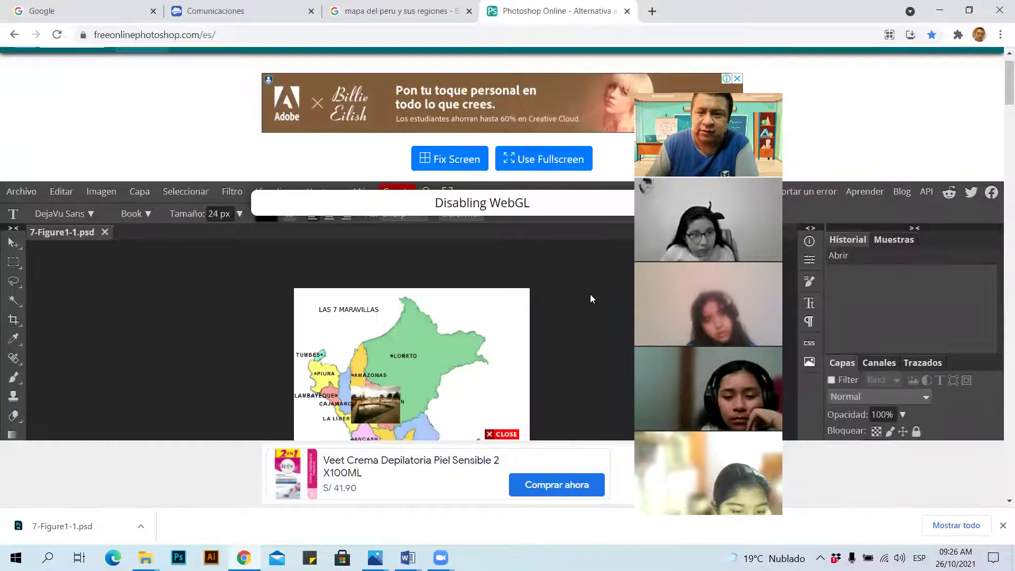
{"action": "left_click", "coordinate": [534, 159]}
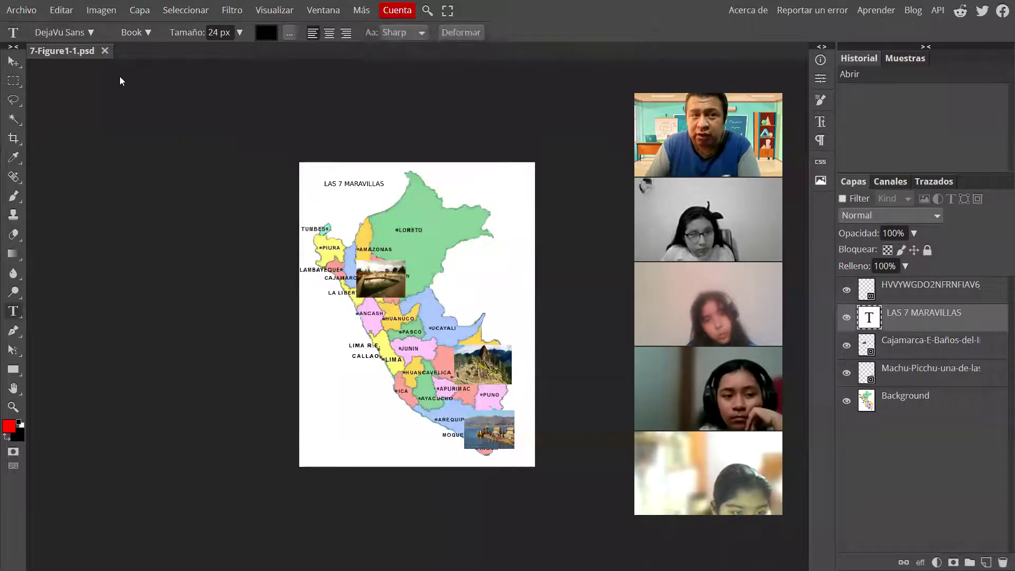
Step: Edit the LAS 7 MARAVILLAS text layer to add DEL PERÚ as a second line of the title
{"action": "left_click", "coordinate": [32, 11]}
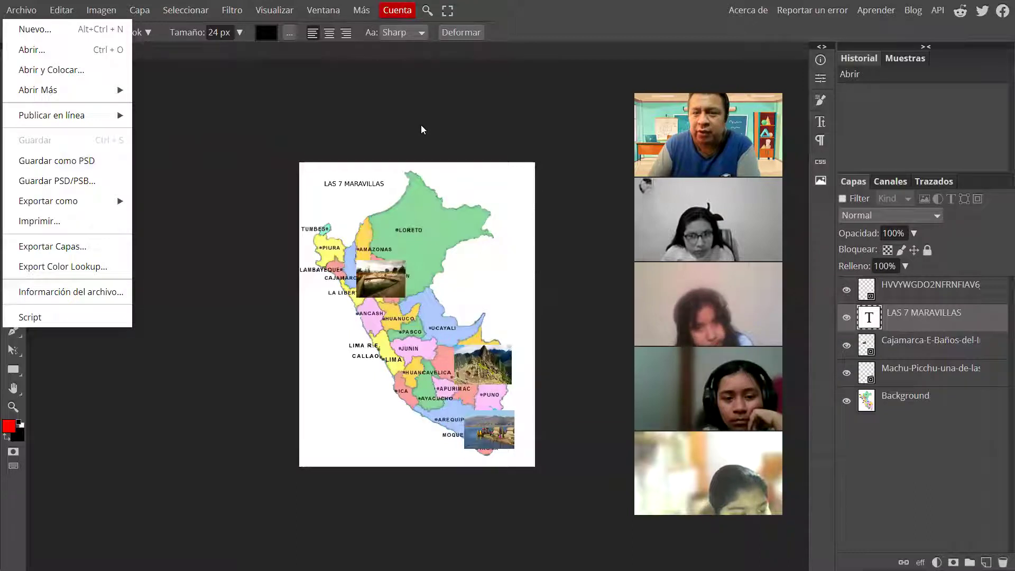
{"action": "left_click", "coordinate": [390, 127]}
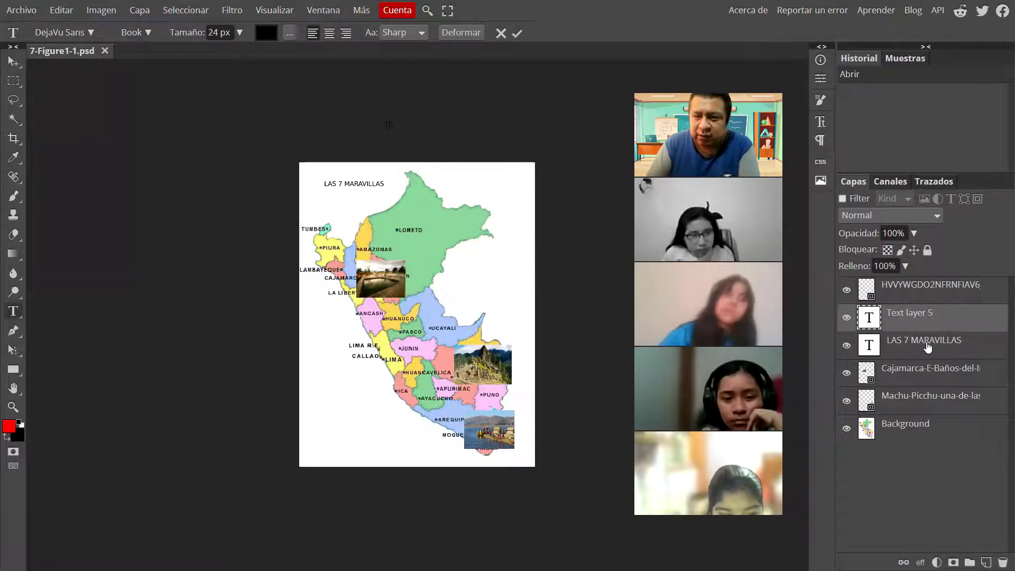
{"action": "left_click", "coordinate": [913, 352]}
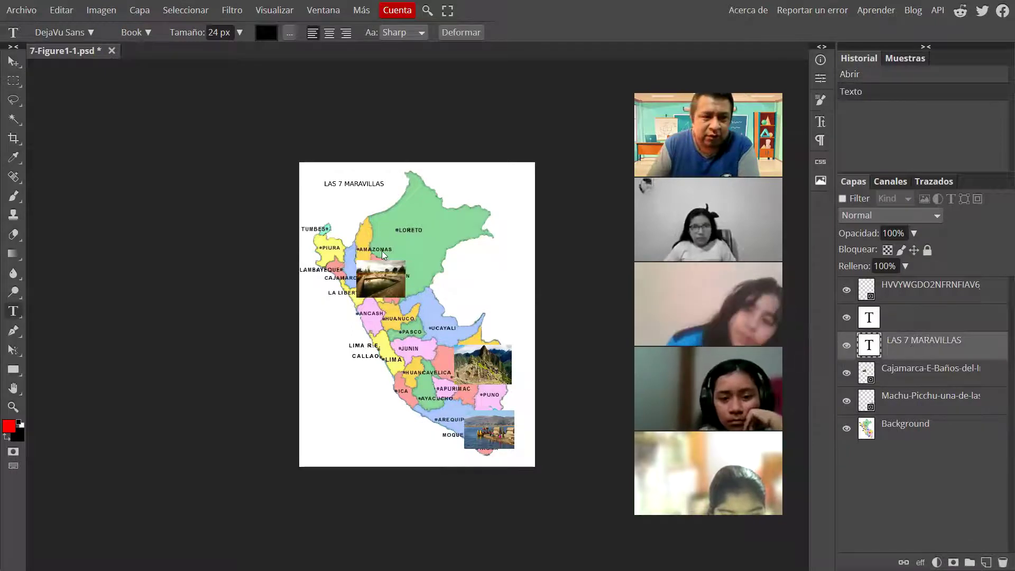
{"action": "left_click", "coordinate": [372, 183]}
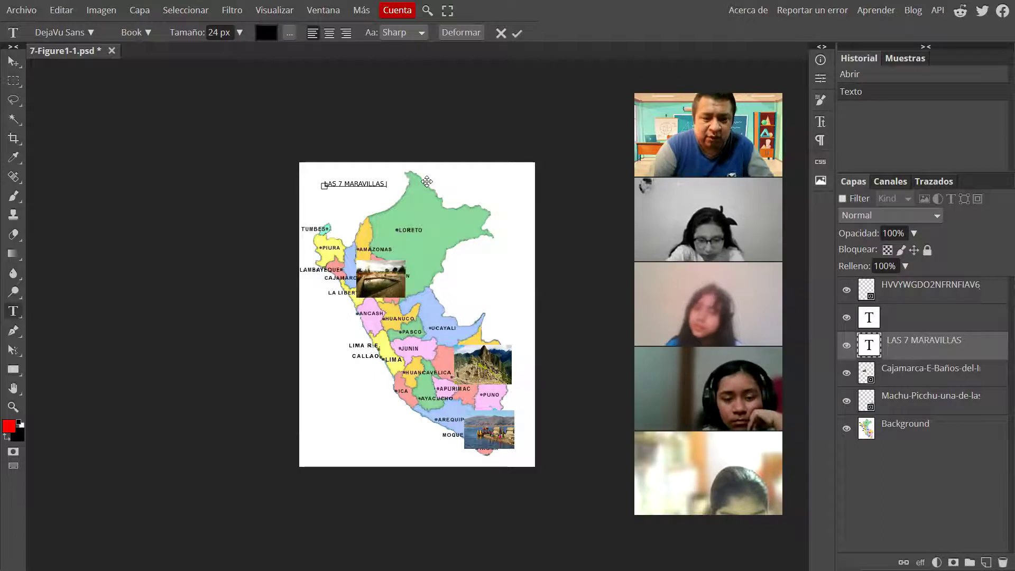
{"action": "key", "text": "Home"}
{"action": "type", "text": "DEL PER"}
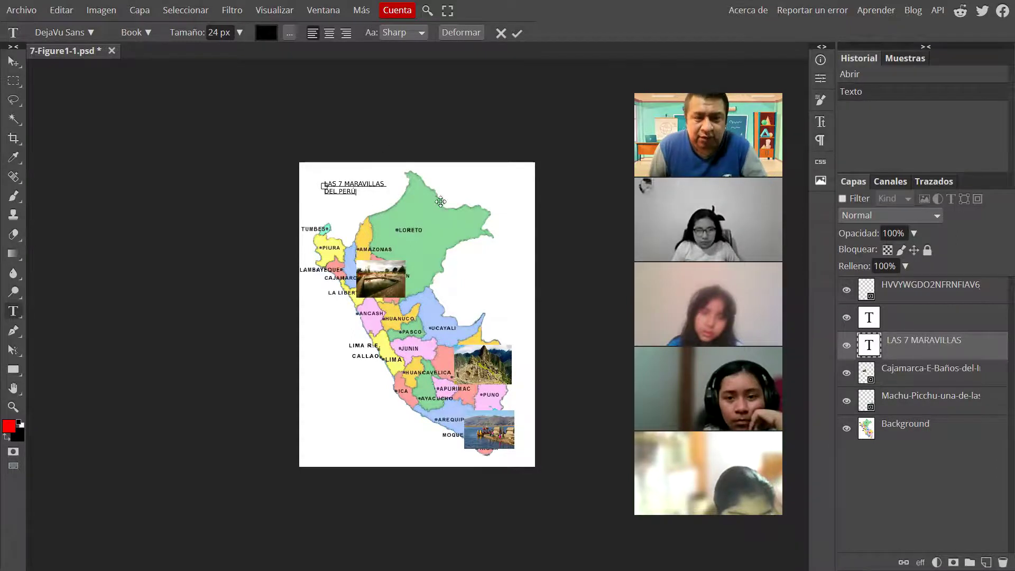
Step: Select both lines of the title text and center-align them
{"action": "scroll", "coordinate": [442, 196], "scroll_direction": "up", "scroll_amount": 5}
{"action": "scroll", "coordinate": [443, 198], "scroll_direction": "down", "scroll_amount": 5}
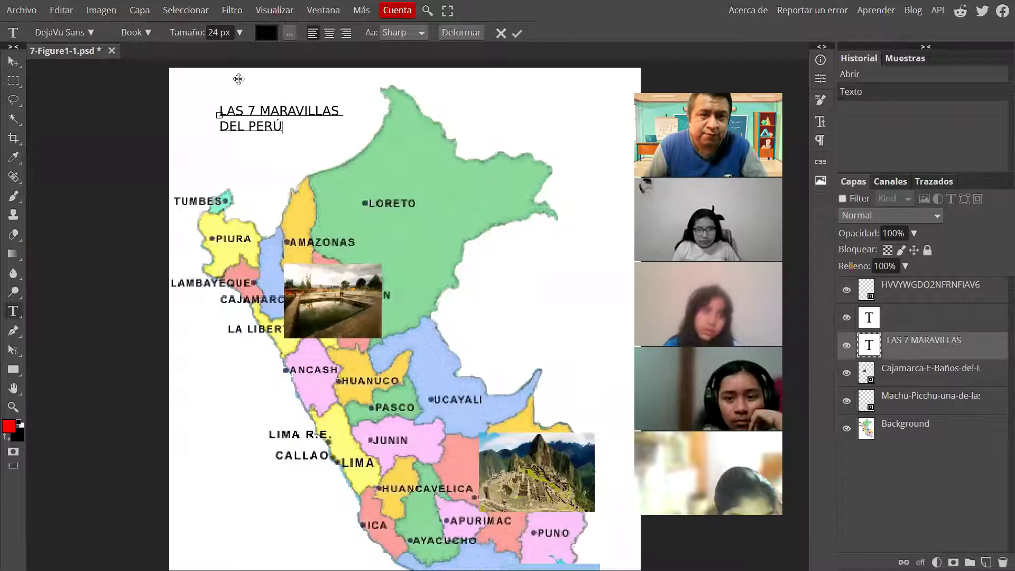
{"action": "left_click_drag", "start_coordinate": [282, 258], "coordinate": [218, 238]}
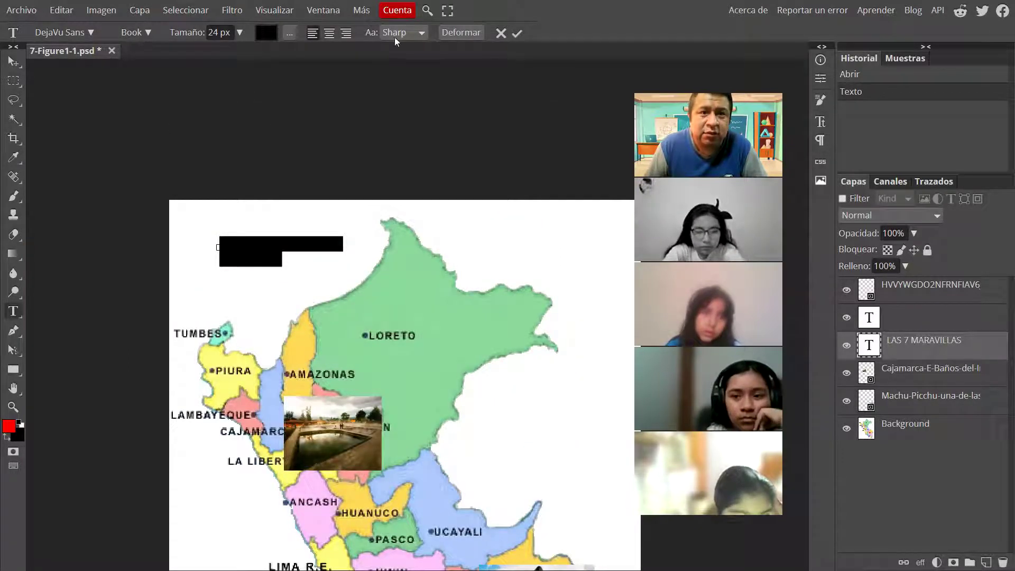
{"action": "left_click", "coordinate": [420, 31]}
{"action": "left_click", "coordinate": [420, 32]}
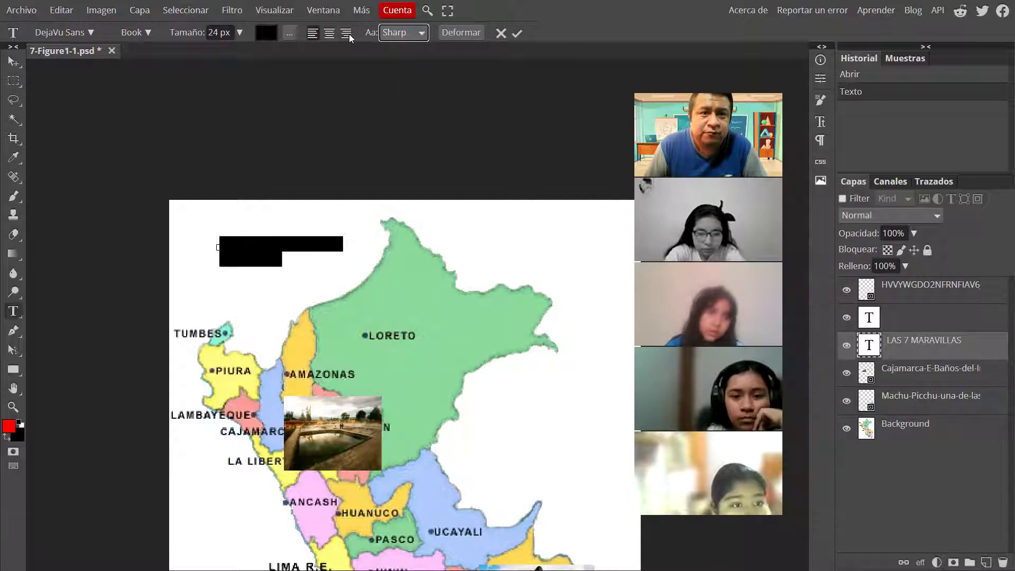
{"action": "left_click", "coordinate": [329, 33]}
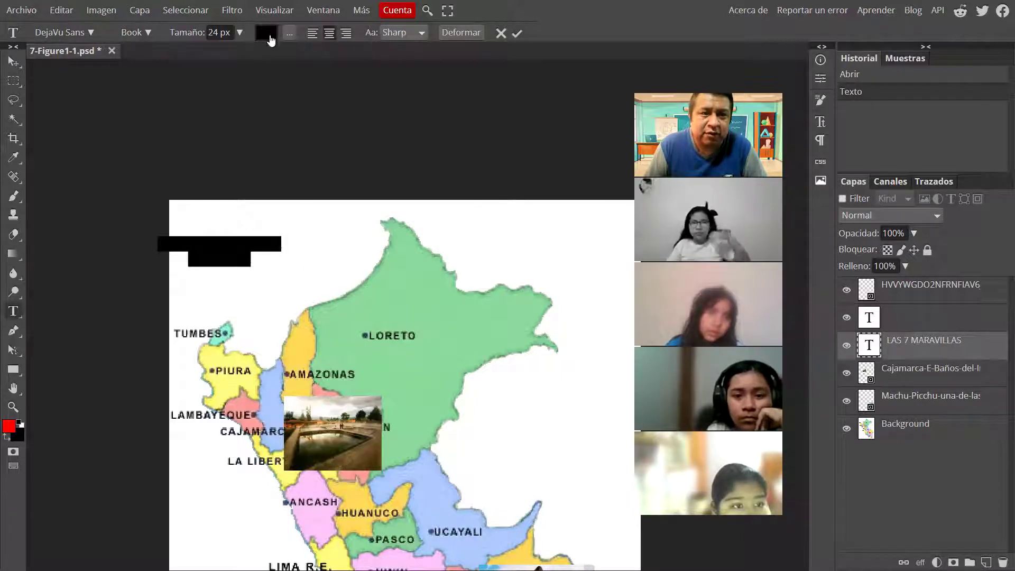
Step: Enlarge the title text to 63 px and move it east so it lies fully inside the map page
{"action": "left_click", "coordinate": [240, 33]}
{"action": "left_click", "coordinate": [222, 53]}
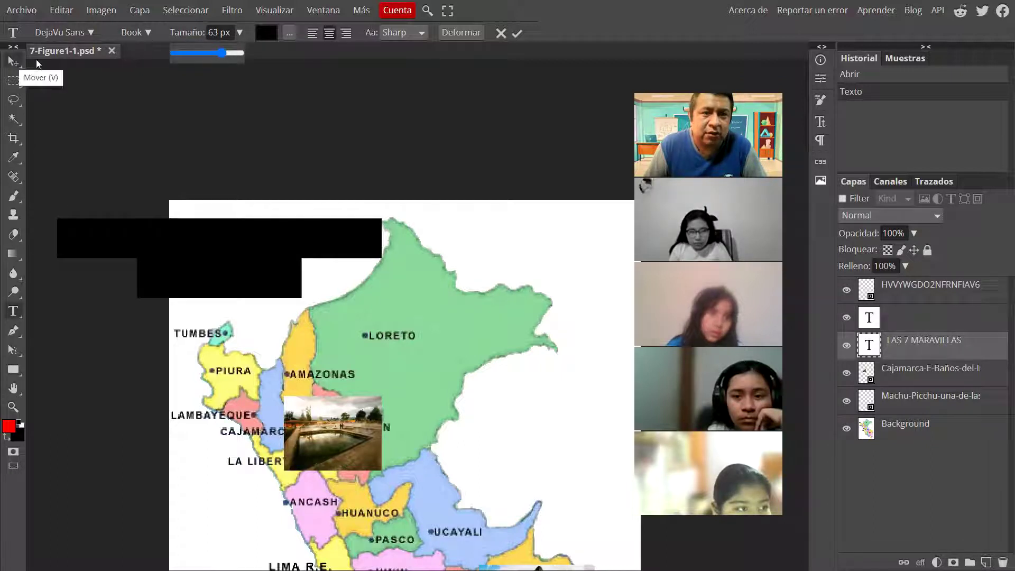
{"action": "left_click", "coordinate": [8, 64]}
{"action": "left_click_drag", "start_coordinate": [210, 241], "coordinate": [355, 256]}
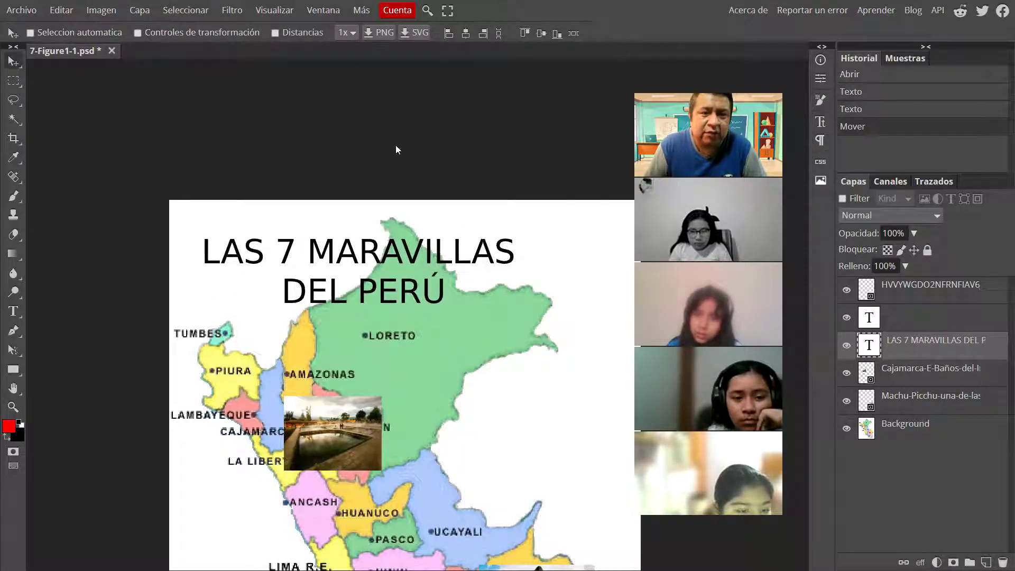
{"action": "double_click", "coordinate": [352, 259]}
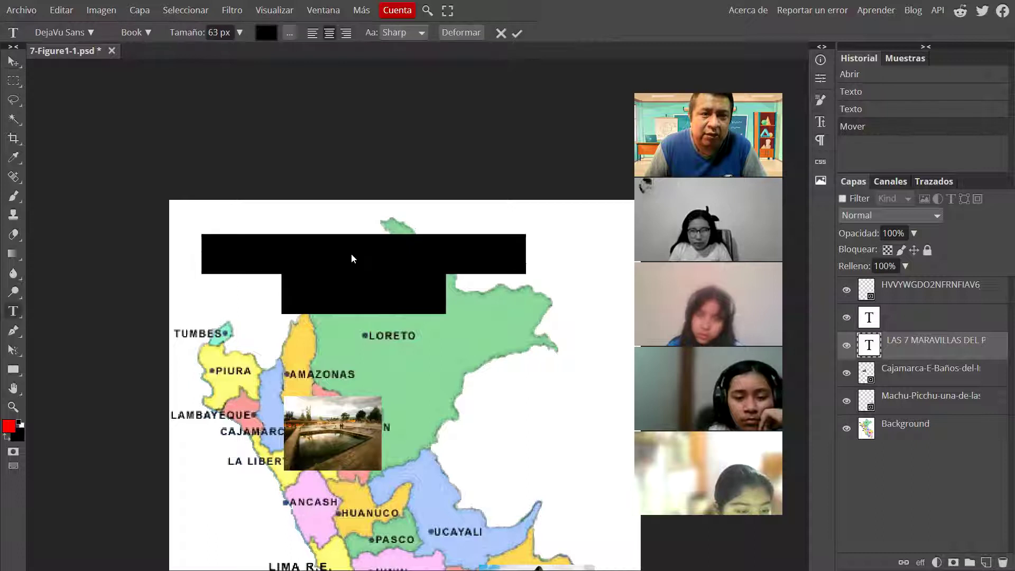
{"action": "left_click", "coordinate": [287, 35]}
{"action": "left_click", "coordinate": [299, 58]}
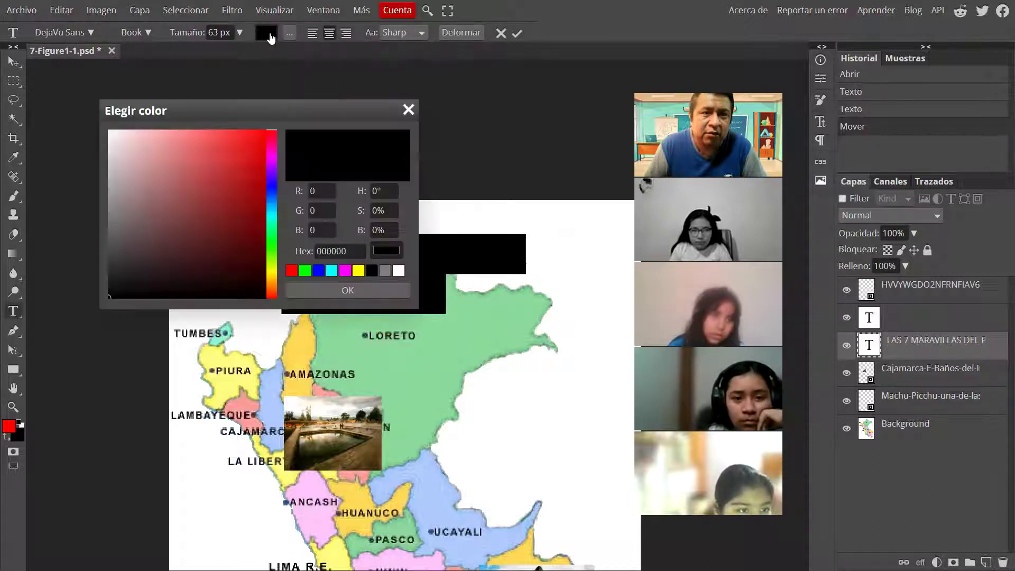
{"action": "left_click", "coordinate": [408, 109]}
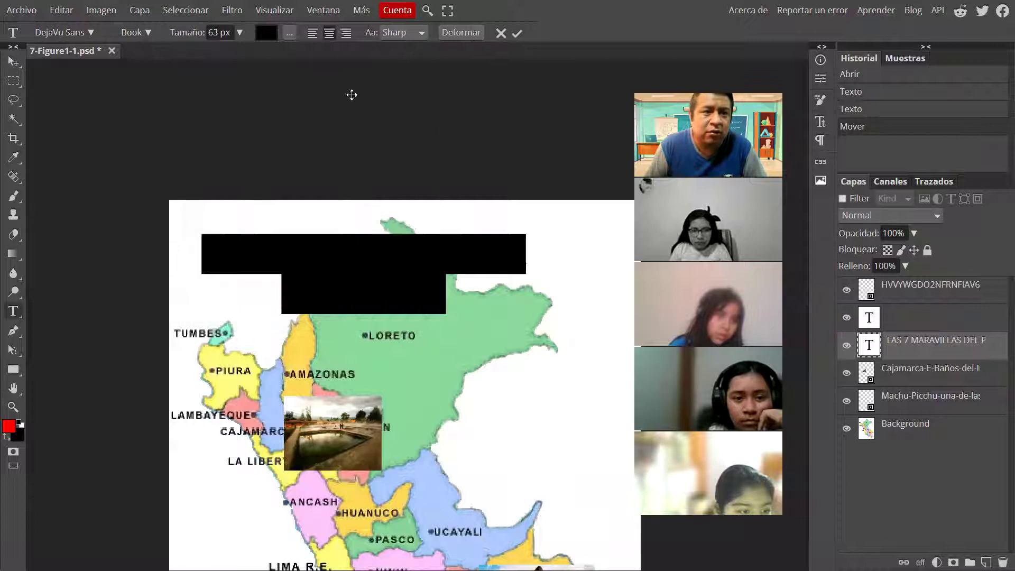
Step: Browse the available fonts and change both lines of the selected title text to the District font
{"action": "left_click", "coordinate": [69, 32]}
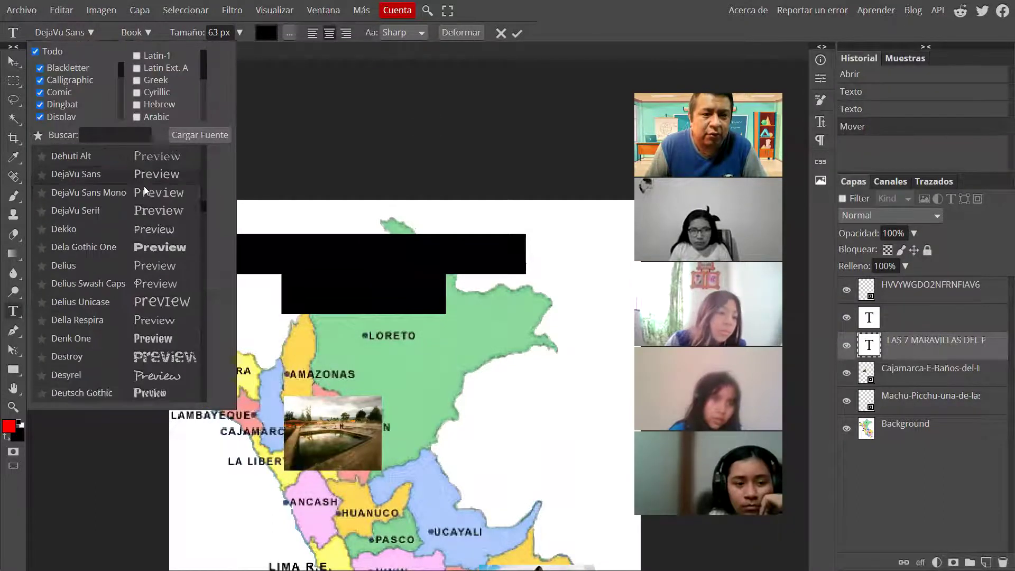
{"action": "scroll", "coordinate": [113, 215], "scroll_direction": "down", "scroll_amount": 5}
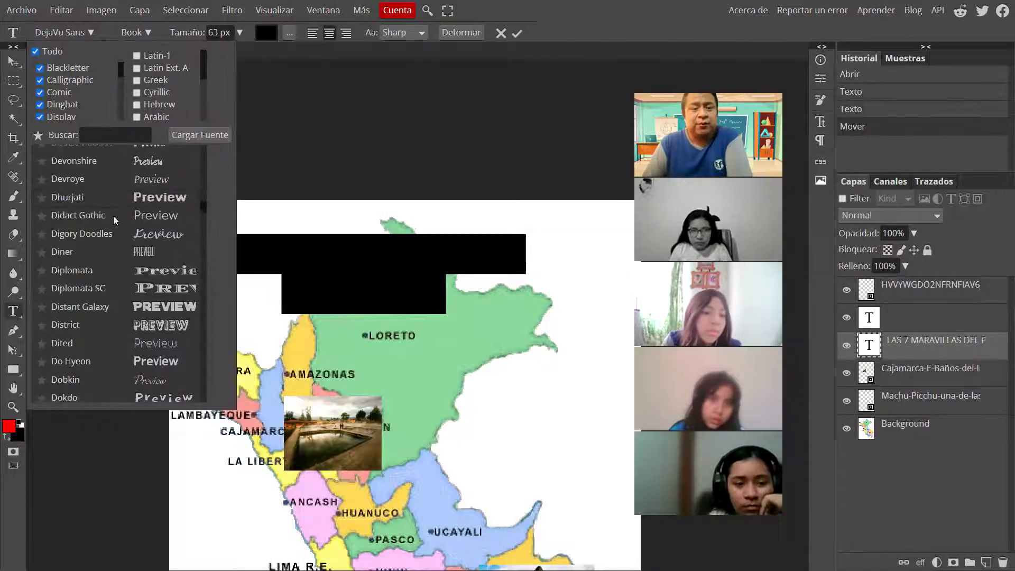
{"action": "scroll", "coordinate": [143, 250], "scroll_direction": "down", "scroll_amount": 5}
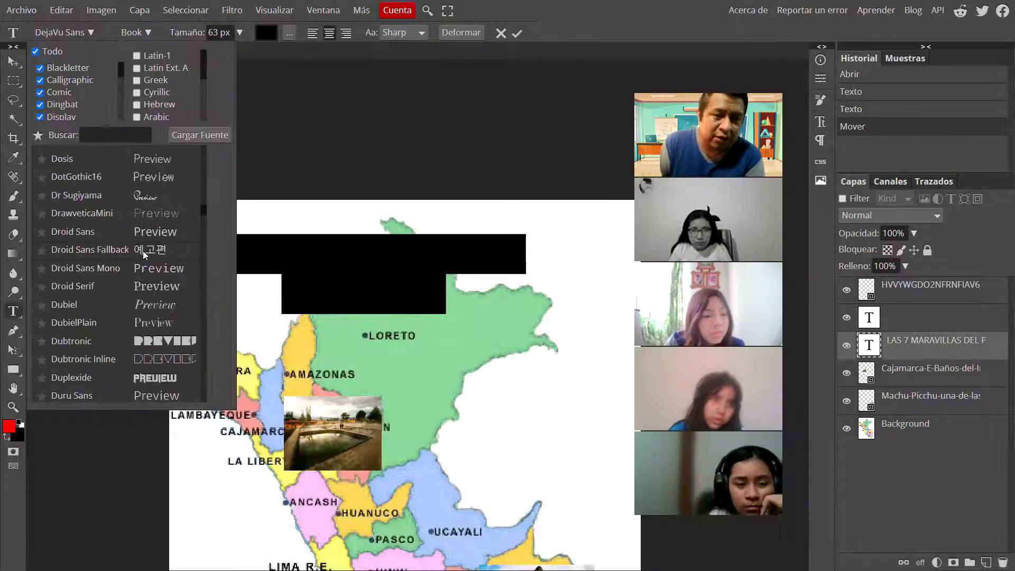
{"action": "scroll", "coordinate": [147, 250], "scroll_direction": "down", "scroll_amount": 10}
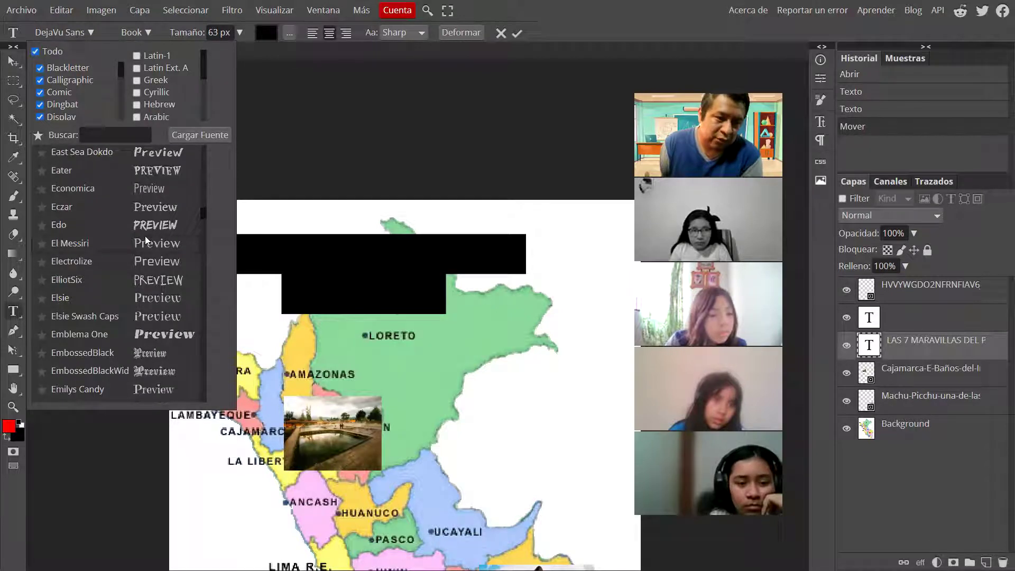
{"action": "scroll", "coordinate": [145, 235], "scroll_direction": "down", "scroll_amount": 10}
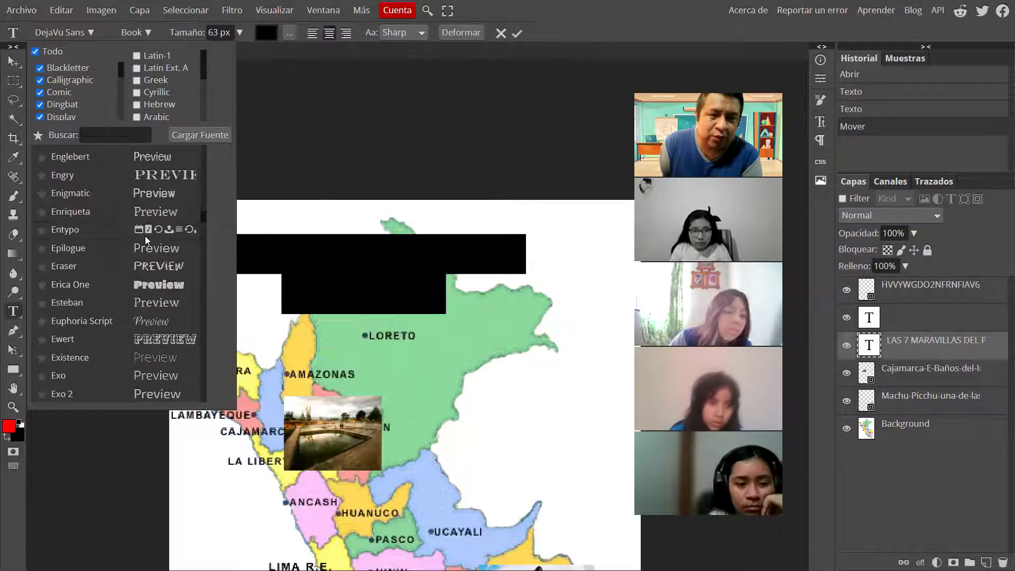
{"action": "scroll", "coordinate": [145, 236], "scroll_direction": "down", "scroll_amount": 3}
{"action": "scroll", "coordinate": [145, 236], "scroll_direction": "up", "scroll_amount": 12}
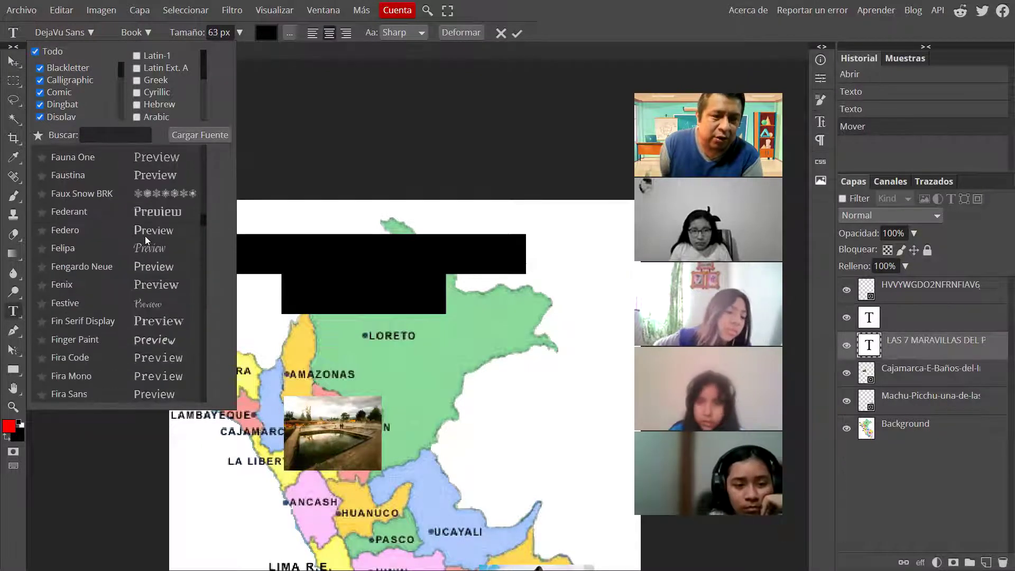
{"action": "scroll", "coordinate": [146, 228], "scroll_direction": "up", "scroll_amount": 12}
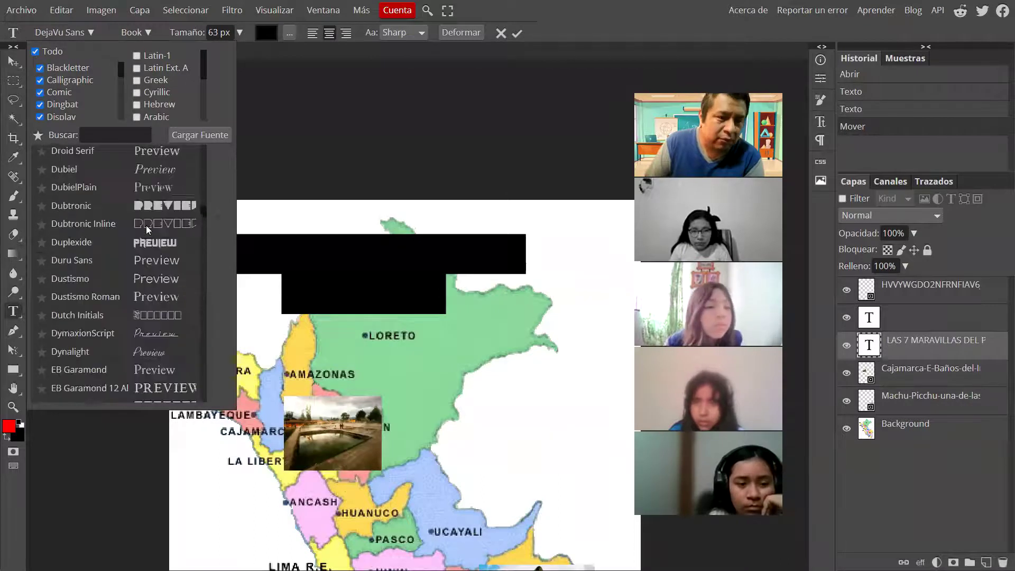
{"action": "scroll", "coordinate": [147, 225], "scroll_direction": "up", "scroll_amount": 5}
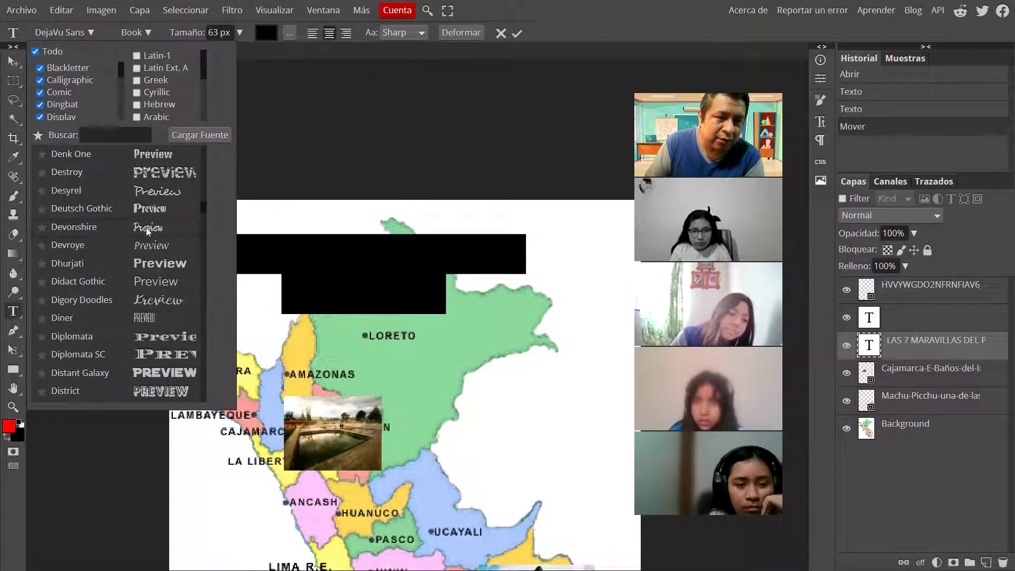
{"action": "left_click", "coordinate": [153, 392]}
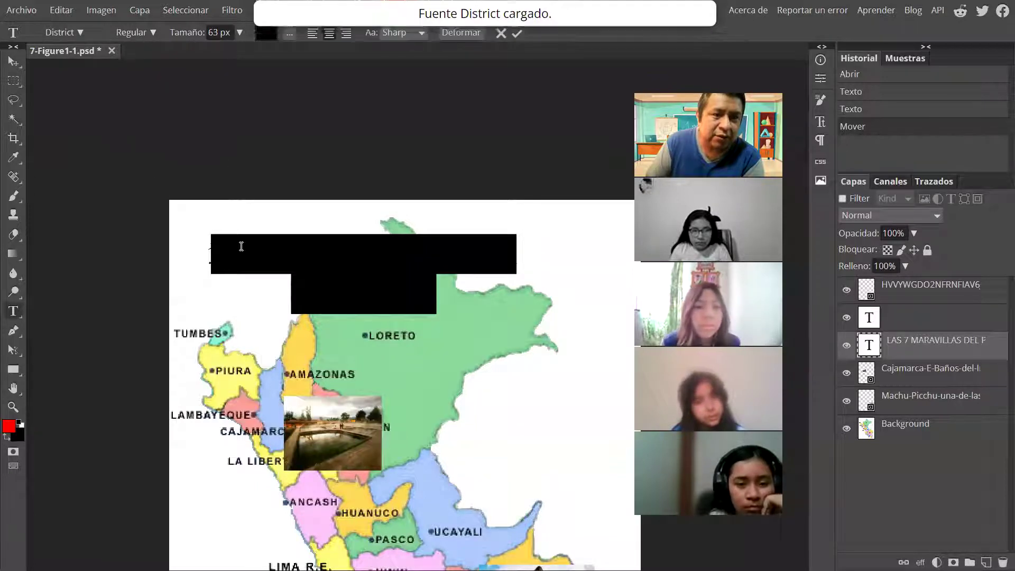
{"action": "left_click", "coordinate": [208, 259]}
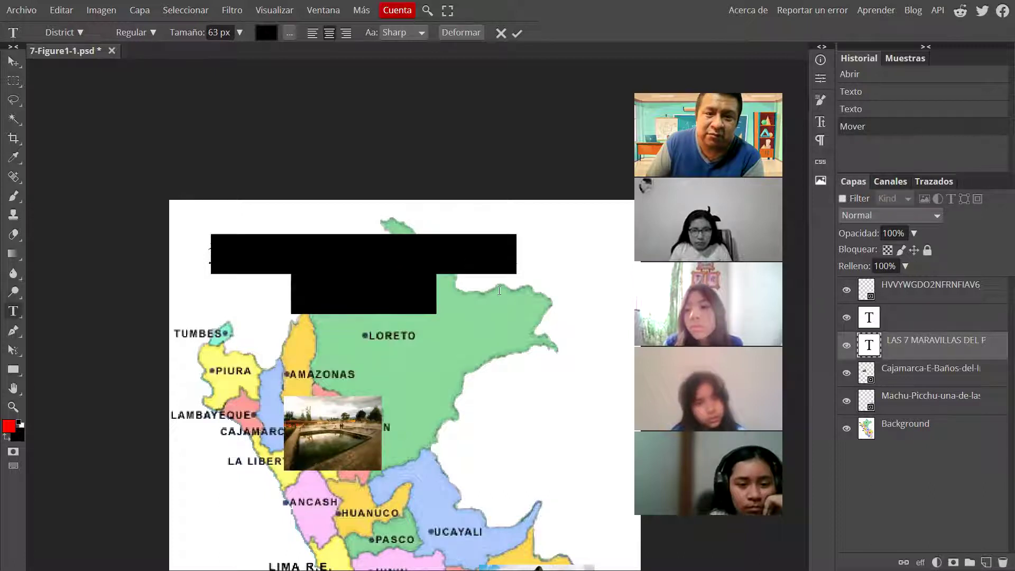
Step: Color the title text red (df2424) and commit the text edit
{"action": "left_click", "coordinate": [264, 33]}
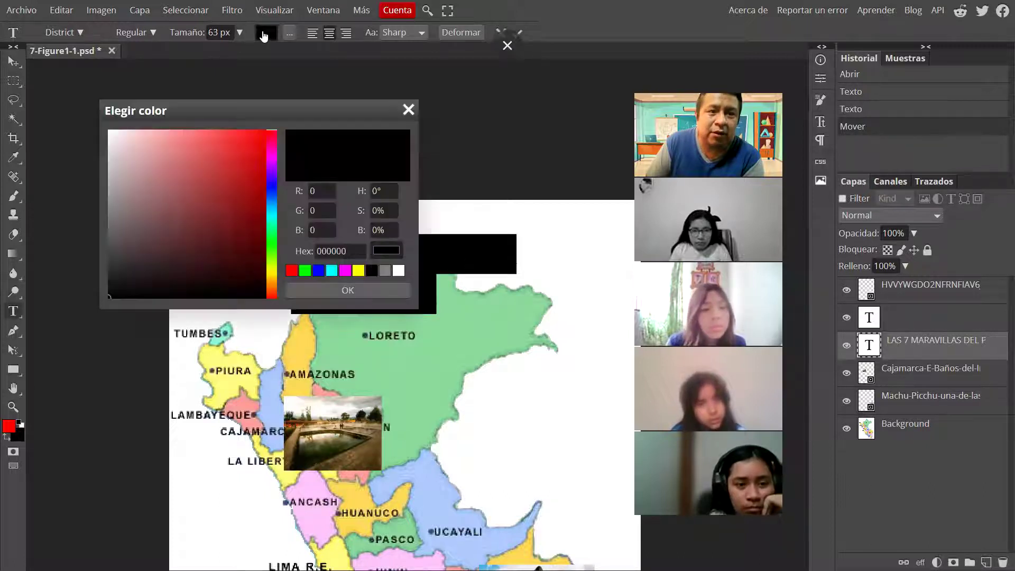
{"action": "left_click", "coordinate": [240, 151]}
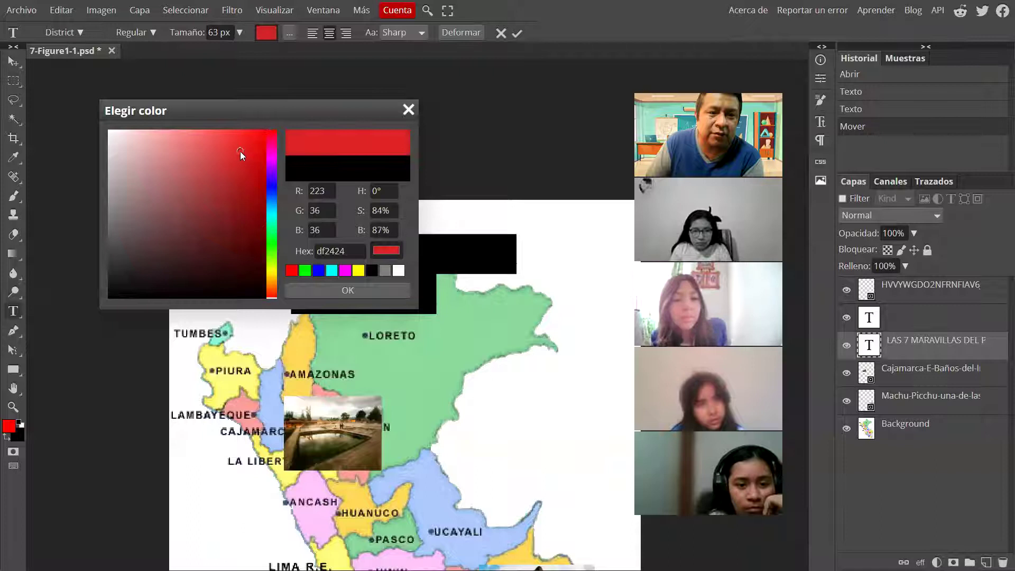
{"action": "left_click", "coordinate": [348, 289]}
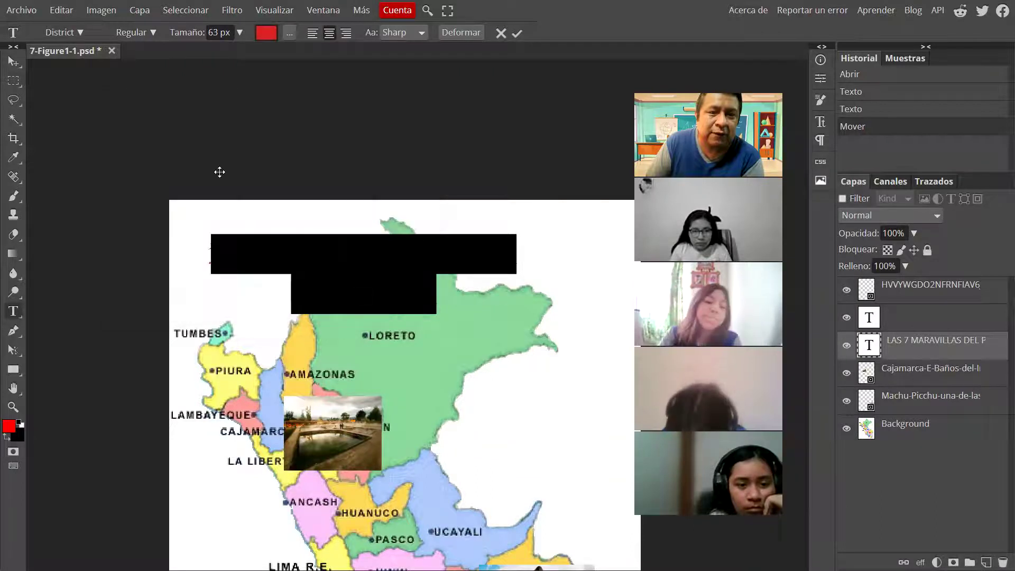
{"action": "left_click", "coordinate": [259, 289]}
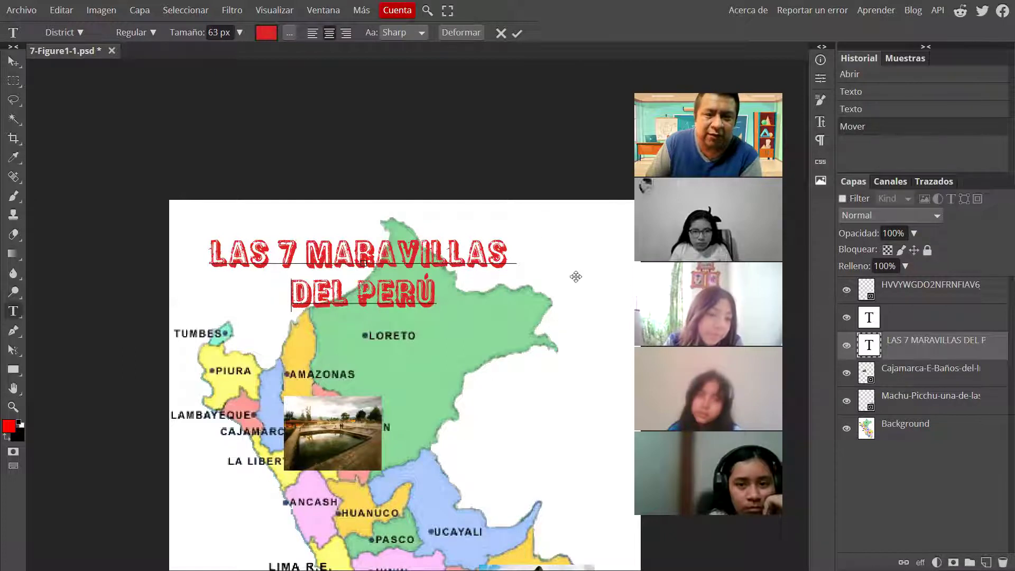
{"action": "scroll", "coordinate": [530, 230], "scroll_direction": "down", "scroll_amount": 2}
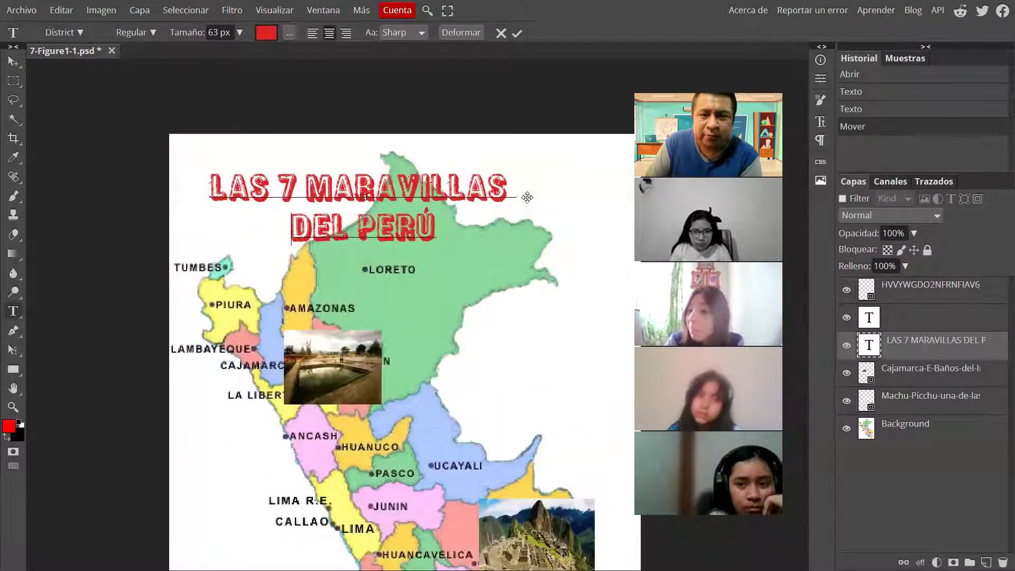
{"action": "scroll", "coordinate": [565, 180], "scroll_direction": "down", "scroll_amount": 2}
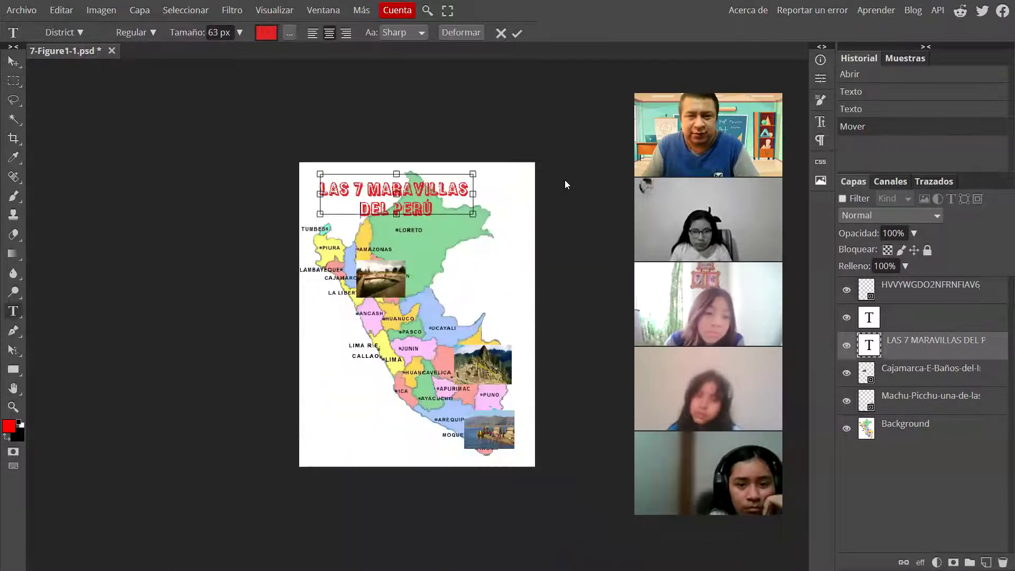
{"action": "scroll", "coordinate": [564, 180], "scroll_direction": "up", "scroll_amount": 1}
{"action": "left_click", "coordinate": [140, 171]}
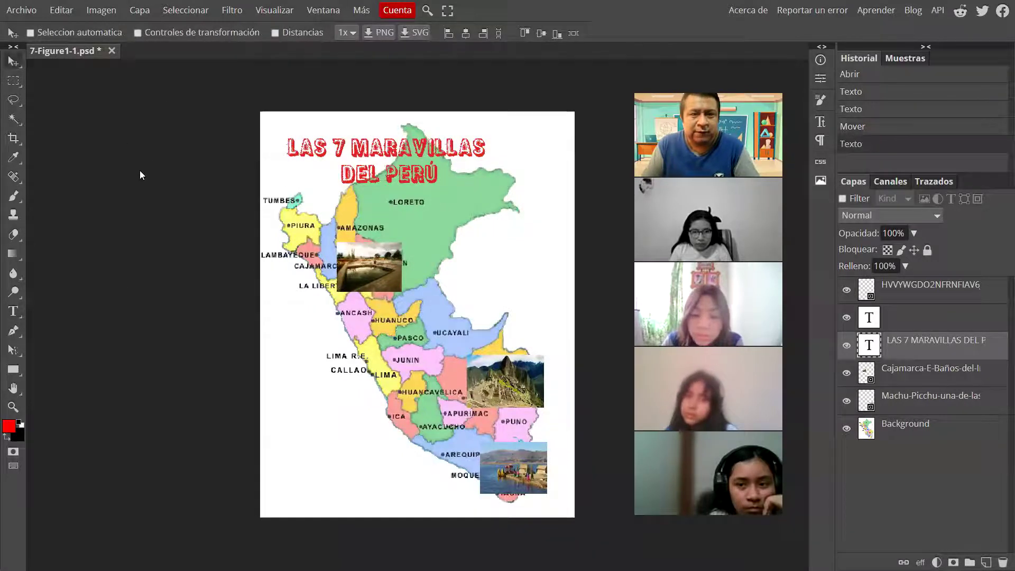